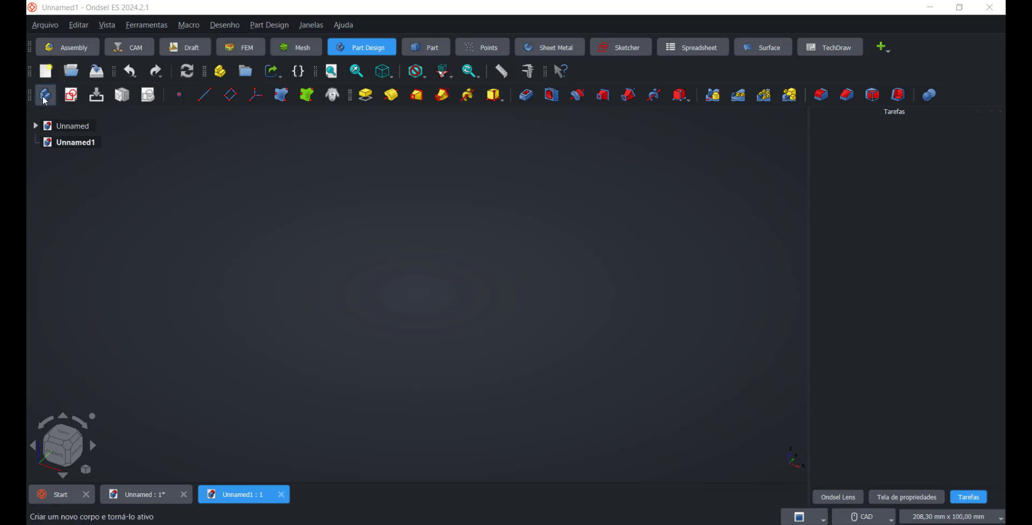
Create a body in Unnamed1 and a new sketch on the XY plane.
click(45, 95)
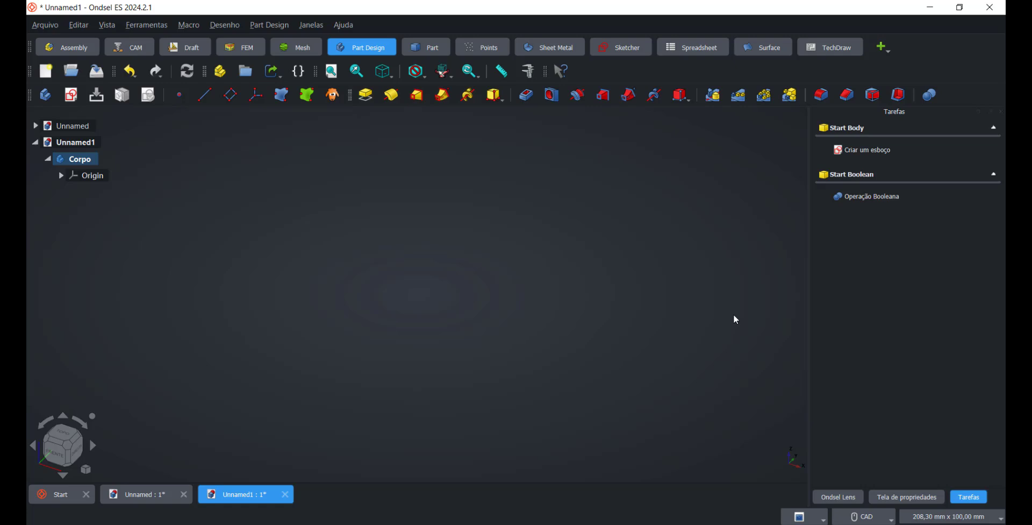
click(881, 150)
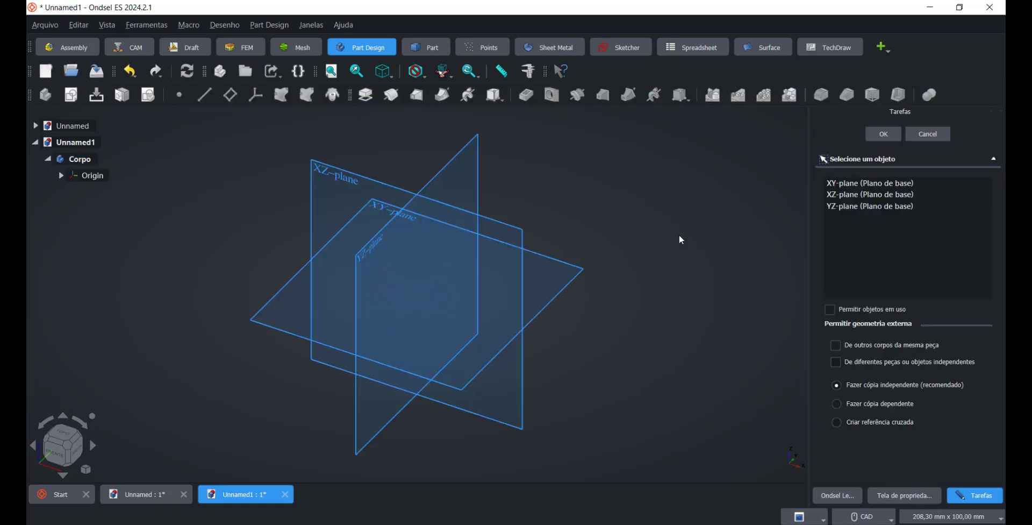
click(582, 276)
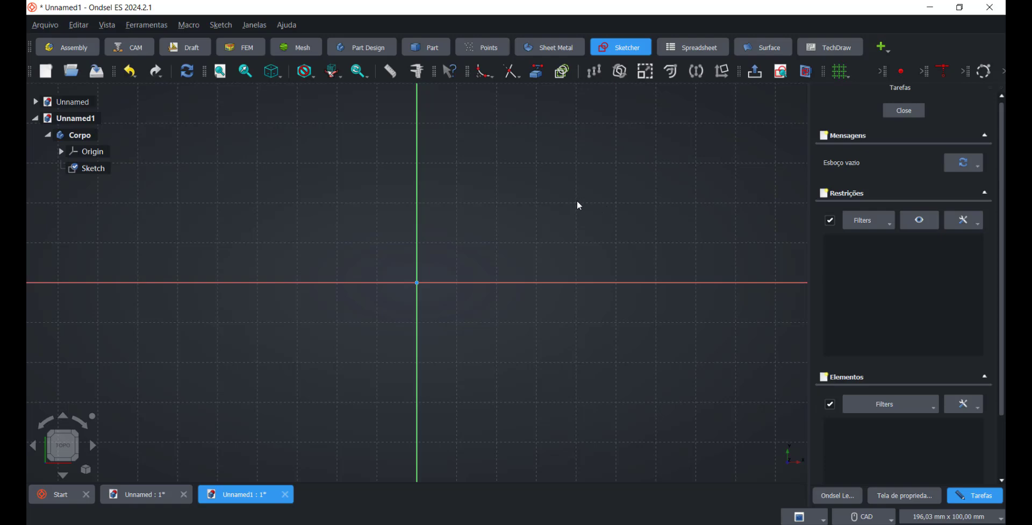
Recentre the view and move the Sketcher geometry and constraint toolbars into a second row.
middle_drag(579, 205, 598, 240)
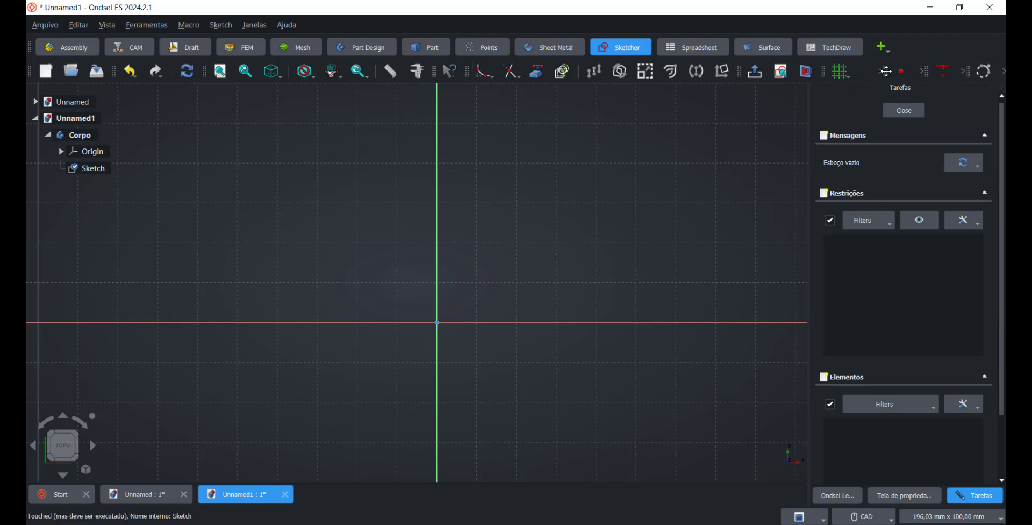
mouse_move(882, 71)
mouse_down()
mouse_move(578, 146)
mouse_move(32, 95)
mouse_up()
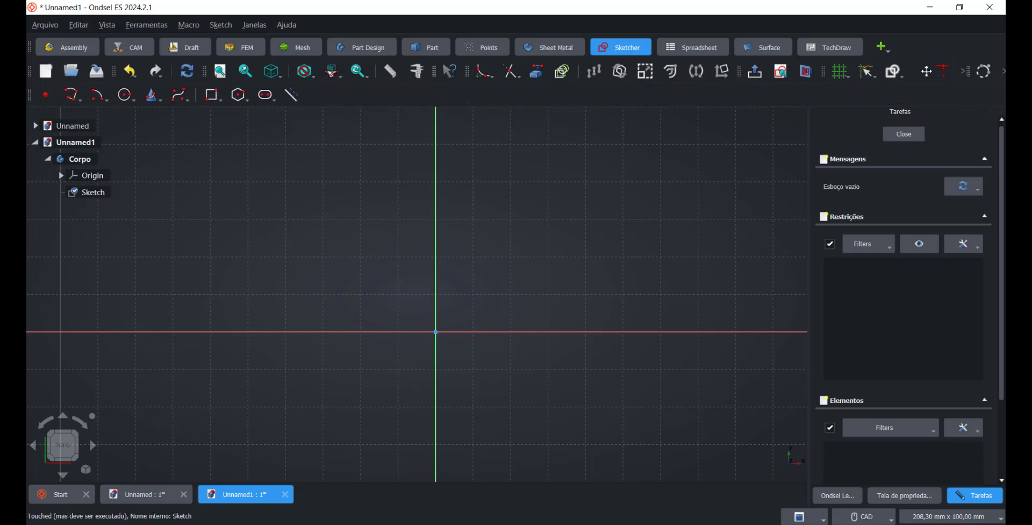
mouse_move(927, 72)
mouse_down()
mouse_move(721, 147)
mouse_move(406, 94)
mouse_up()
drag(967, 71, 613, 96)
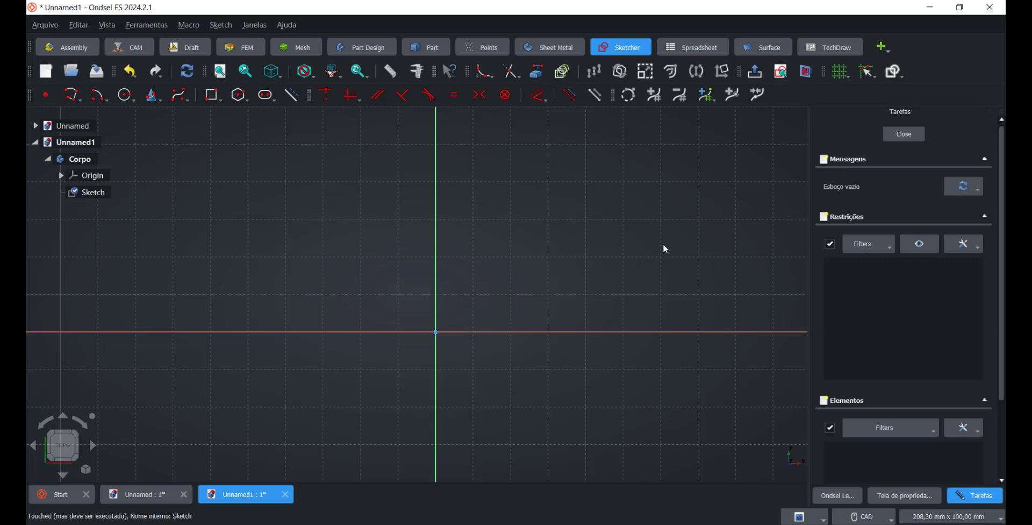
Draw a closed polyline triangle with its apex on the vertical axis and a horizontal base.
click(80, 102)
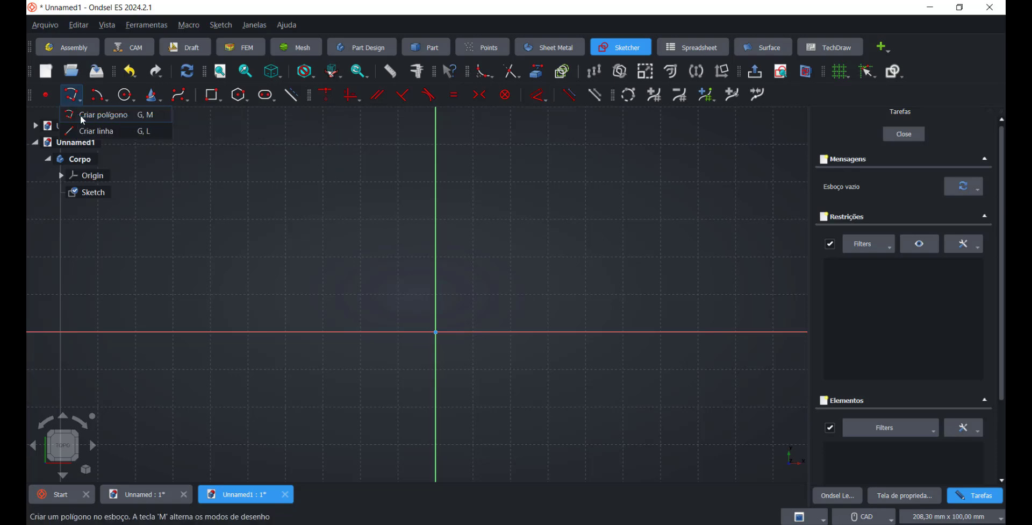
click(80, 120)
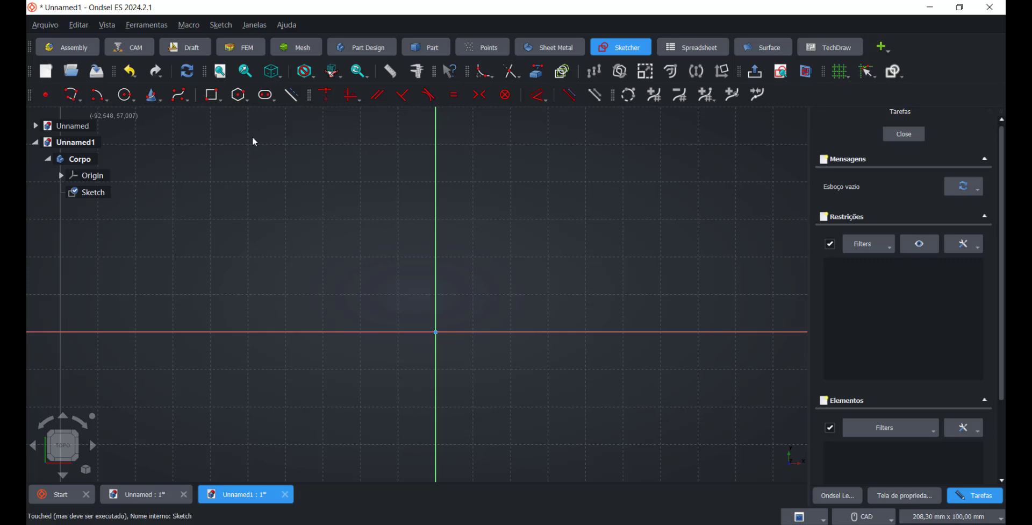
click(434, 165)
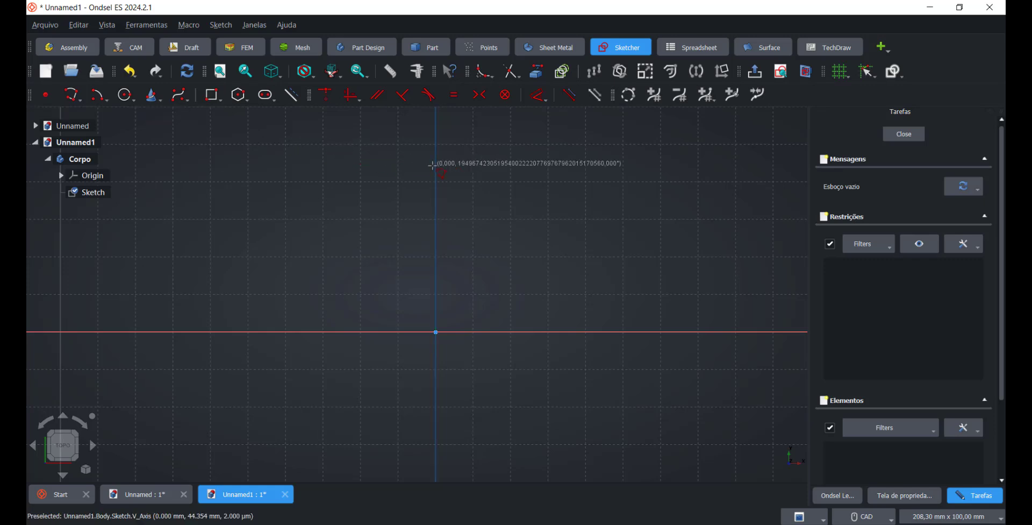
click(284, 417)
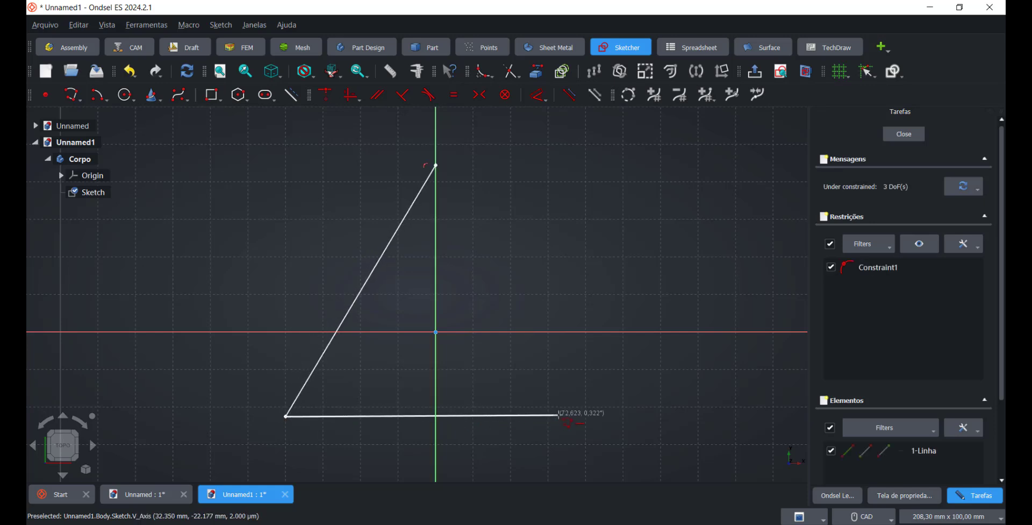
click(558, 416)
click(436, 166)
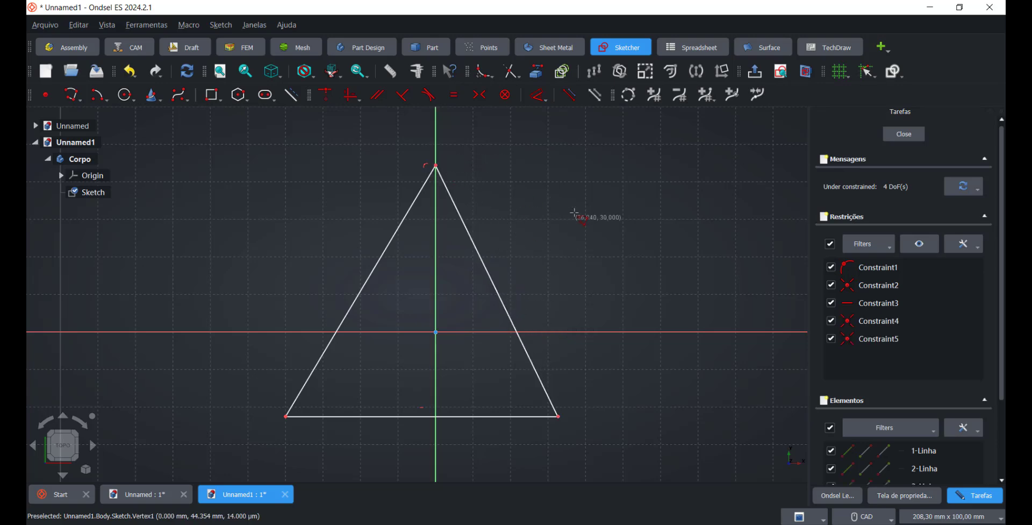
Fillet the triangle's top, bottom-right and bottom-left corners.
click(248, 105)
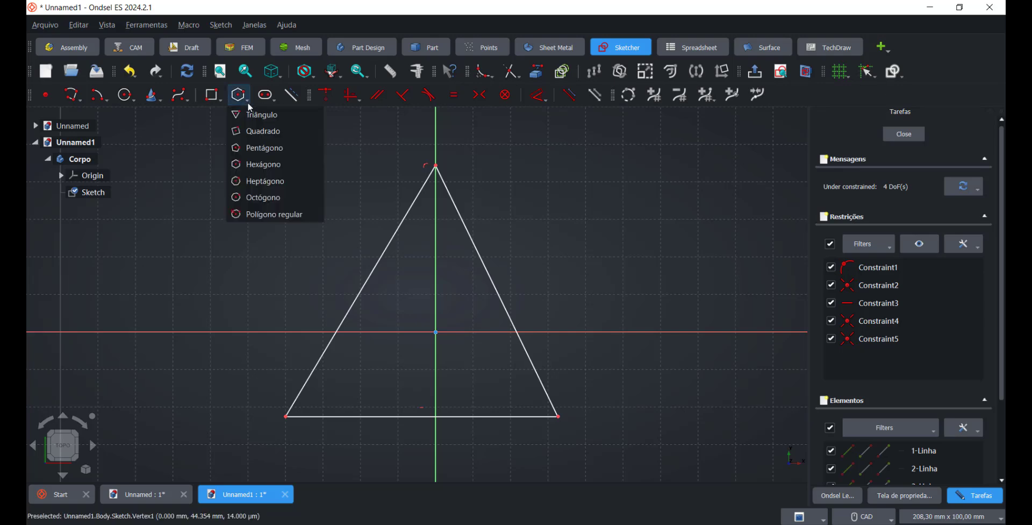
click(546, 196)
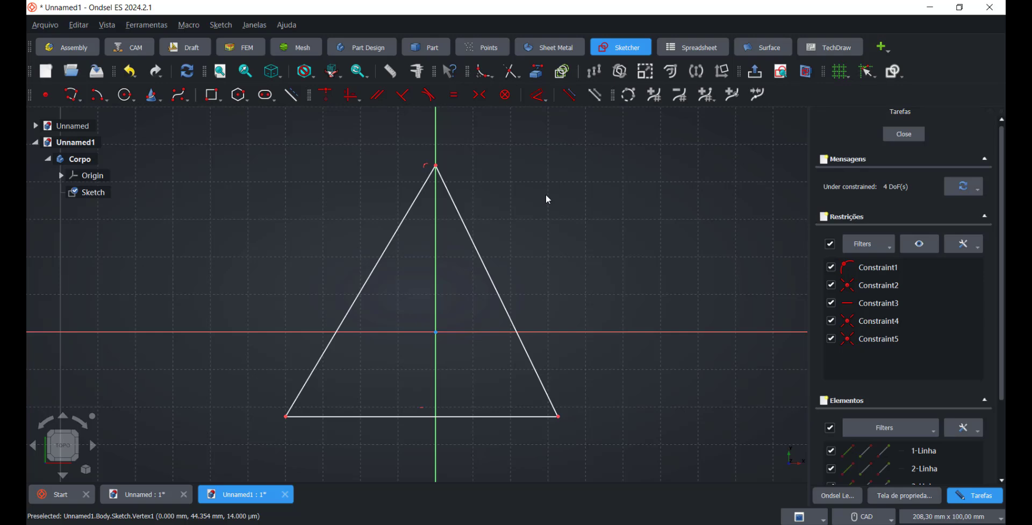
click(481, 80)
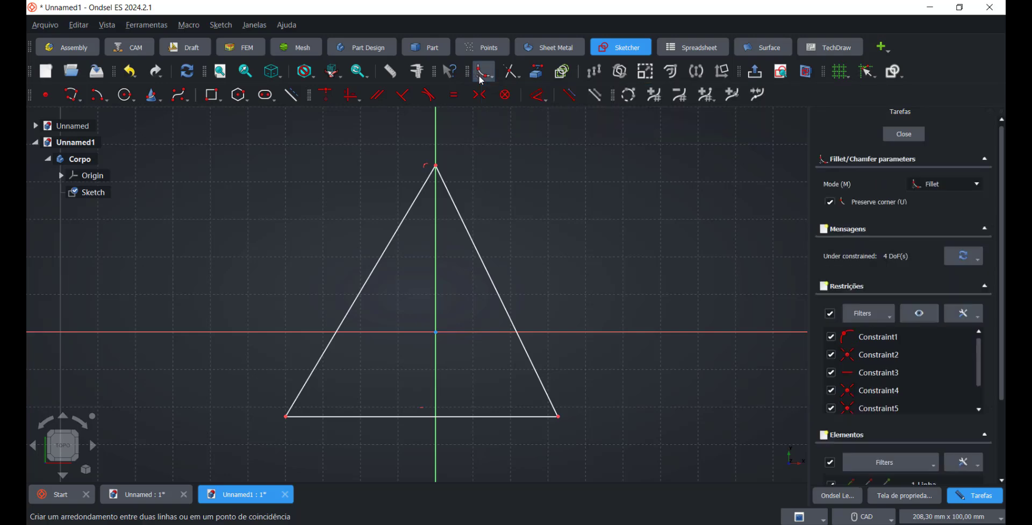
click(453, 198)
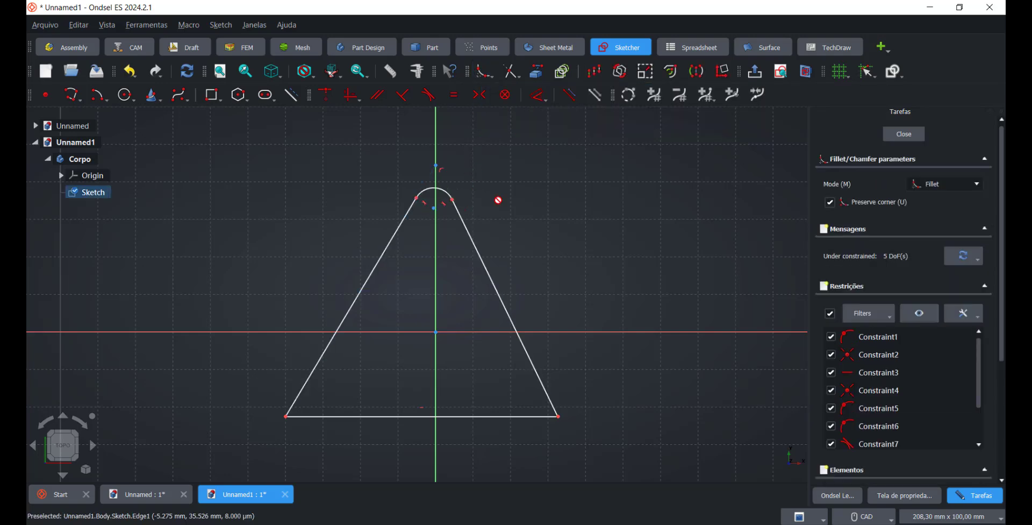
click(551, 393)
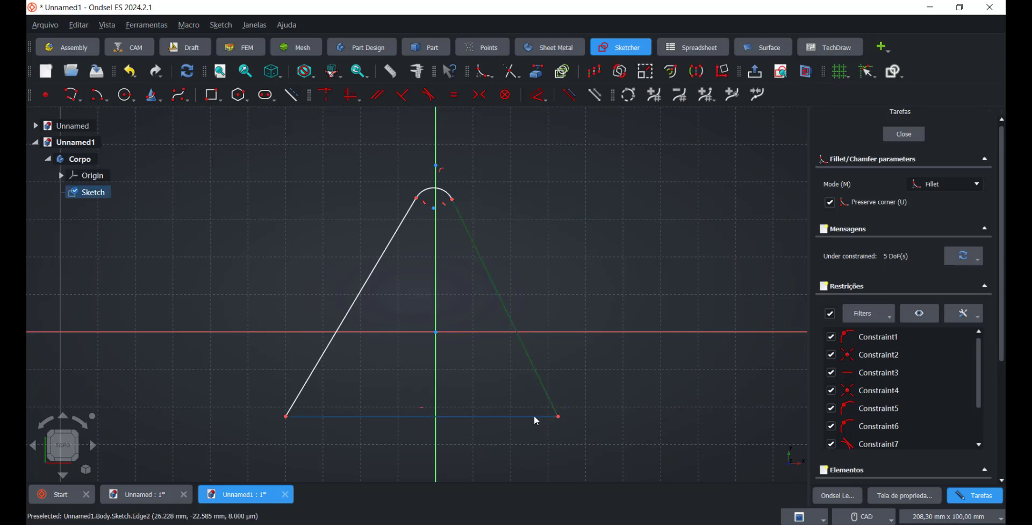
click(536, 417)
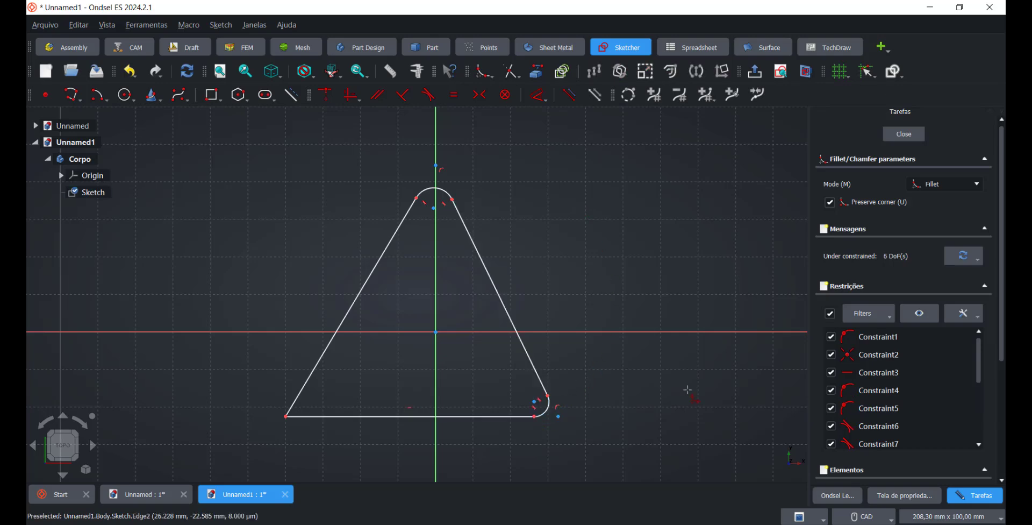
click(309, 417)
click(296, 398)
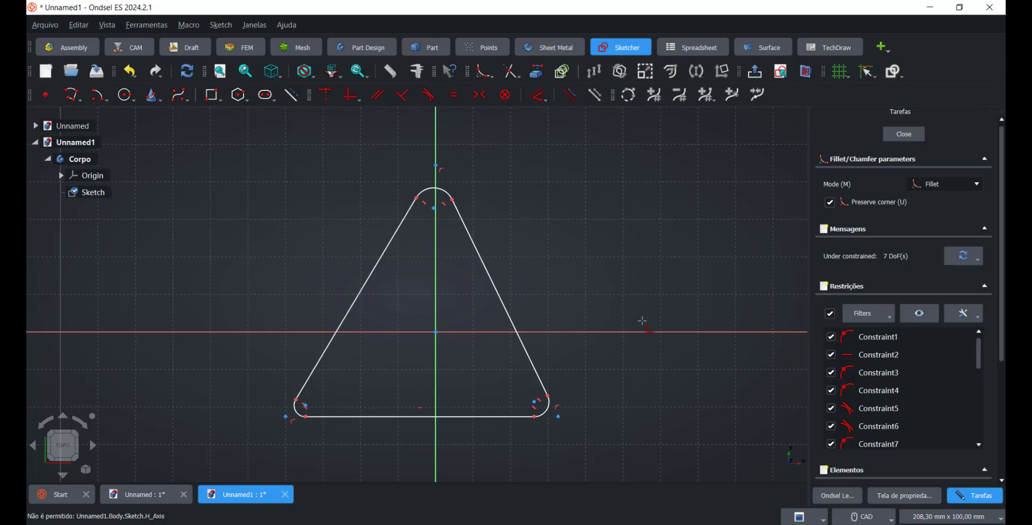
key(Escape)
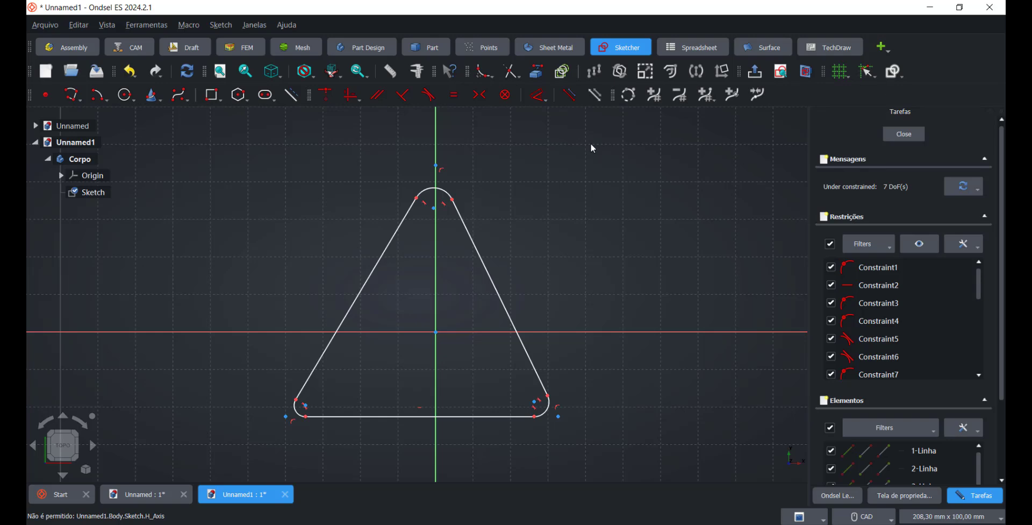
Constrain the top fillet arc to a 15 mm radius.
click(545, 105)
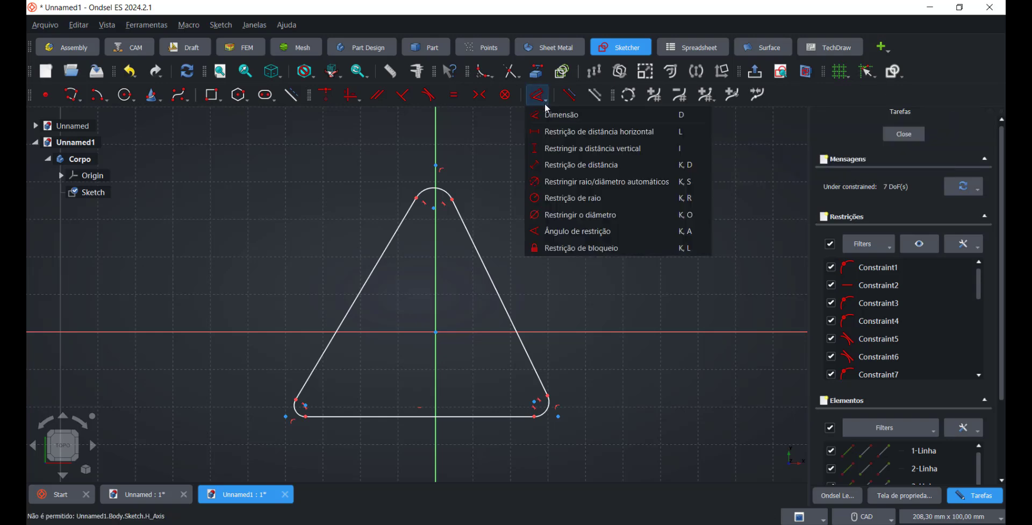
click(572, 182)
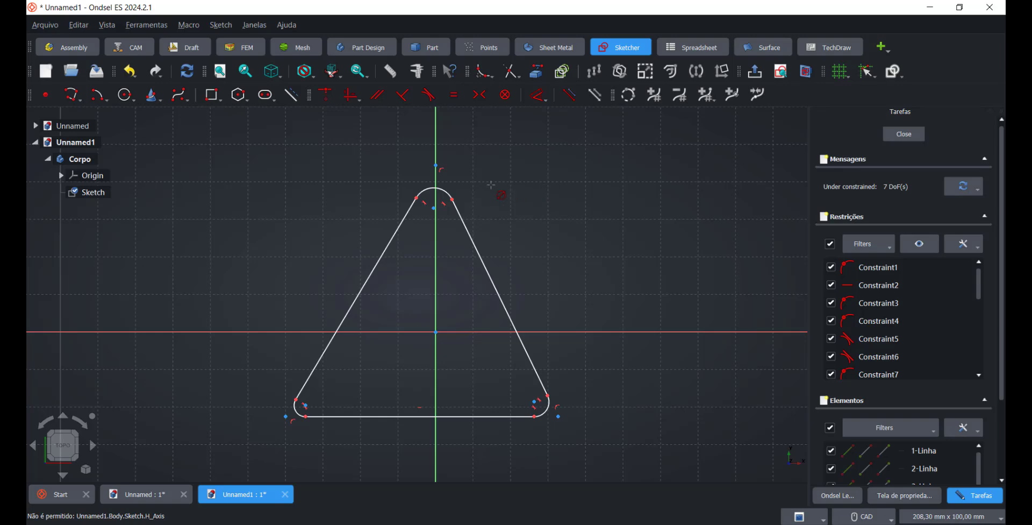
click(433, 188)
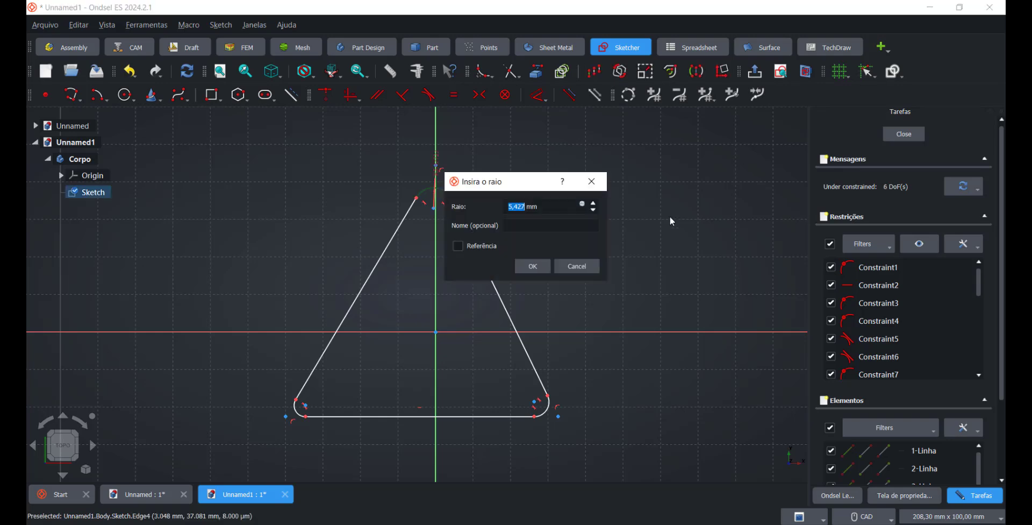
text(1)
text(5)
key(Return)
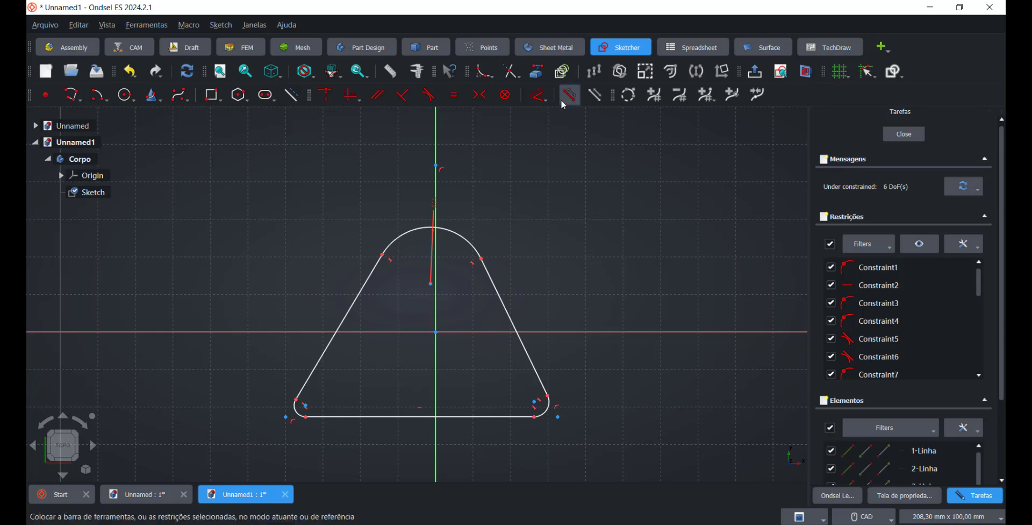
Make the bottom-right and bottom-left fillet arcs equal to the top arc.
click(454, 96)
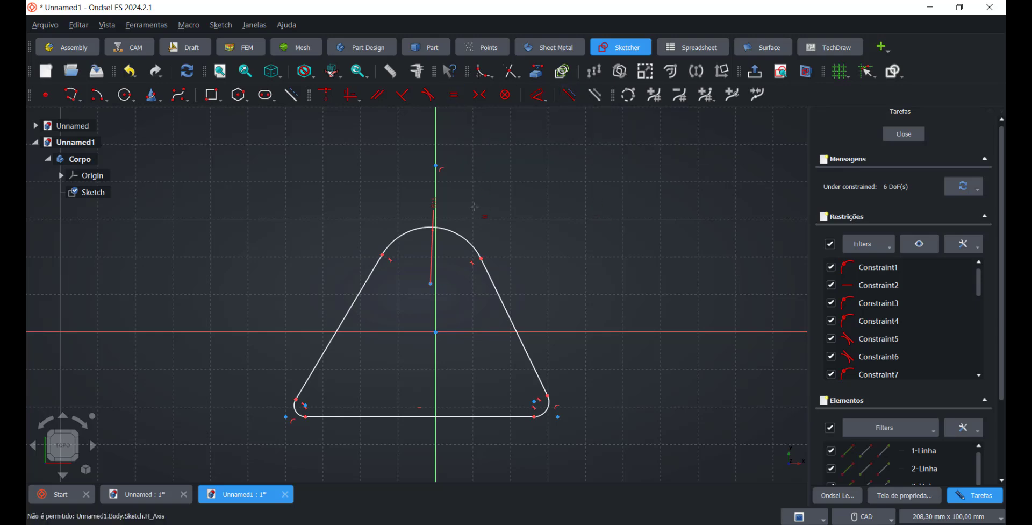
click(458, 233)
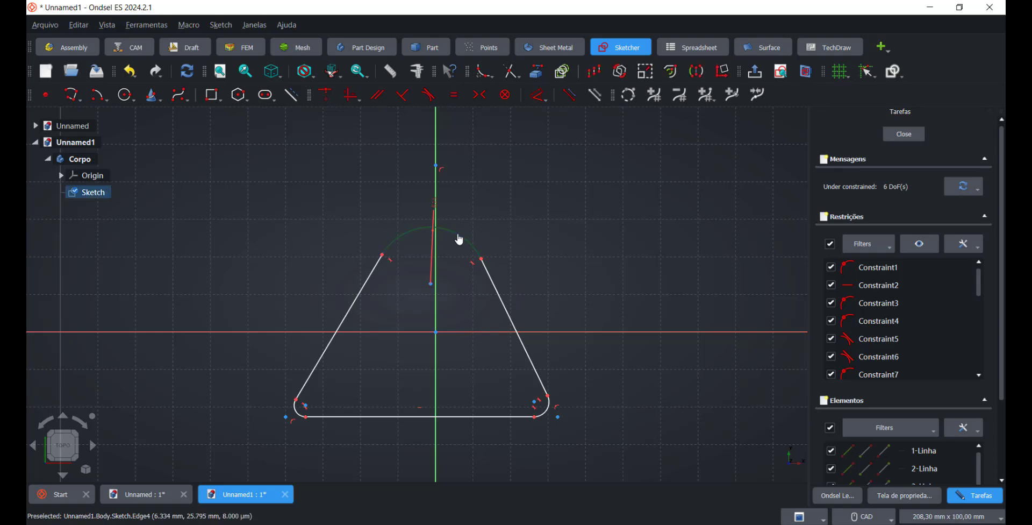
click(544, 412)
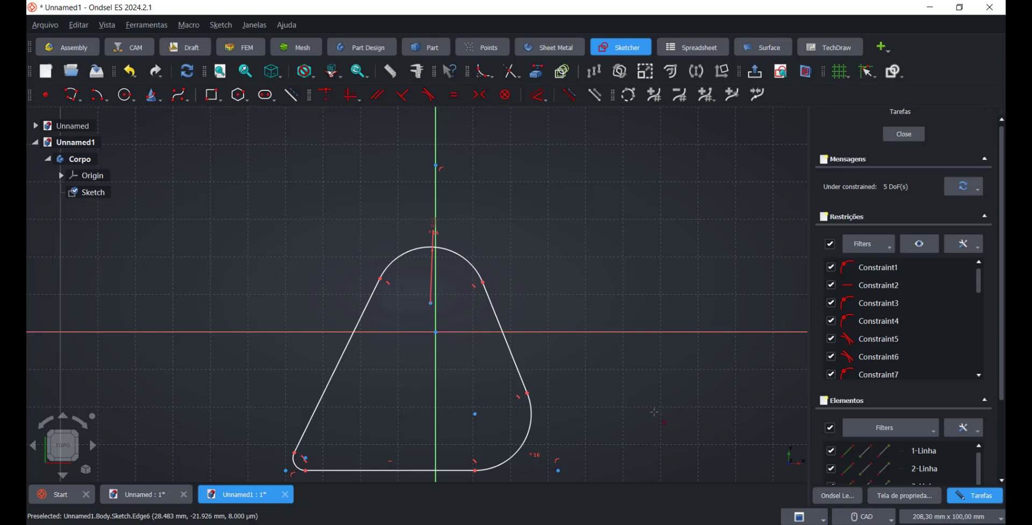
mouse_move(642, 398)
middle_down()
mouse_move(674, 362)
mouse_move(630, 291)
middle_up()
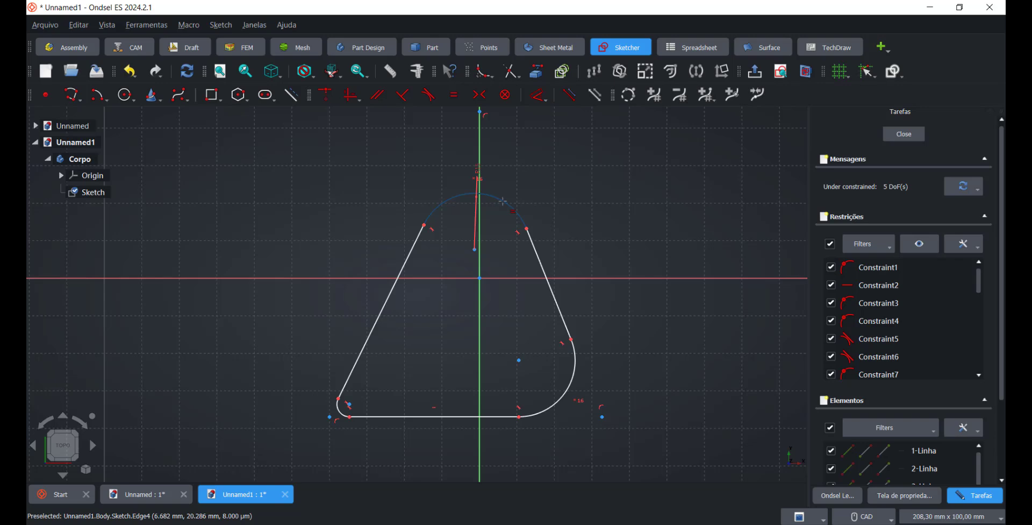
click(502, 201)
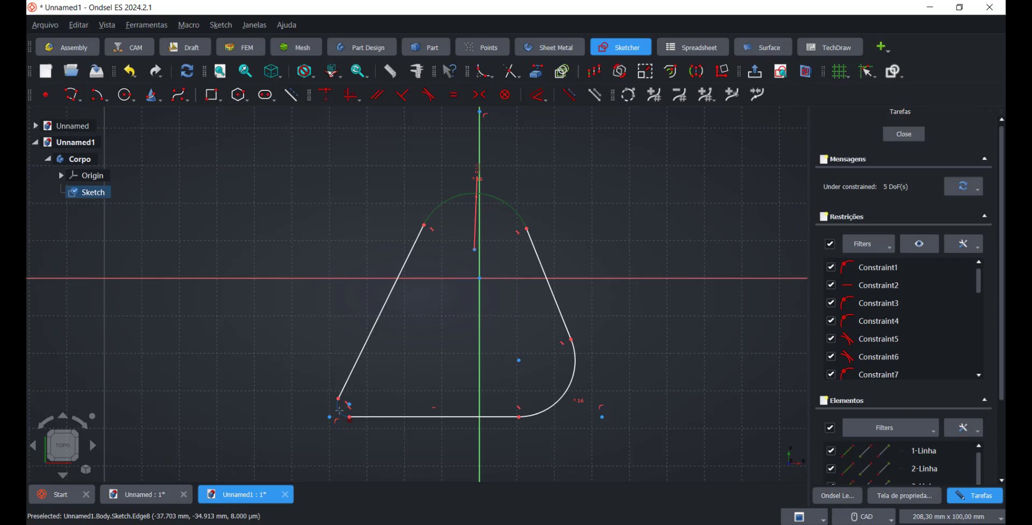
click(339, 410)
key(e)
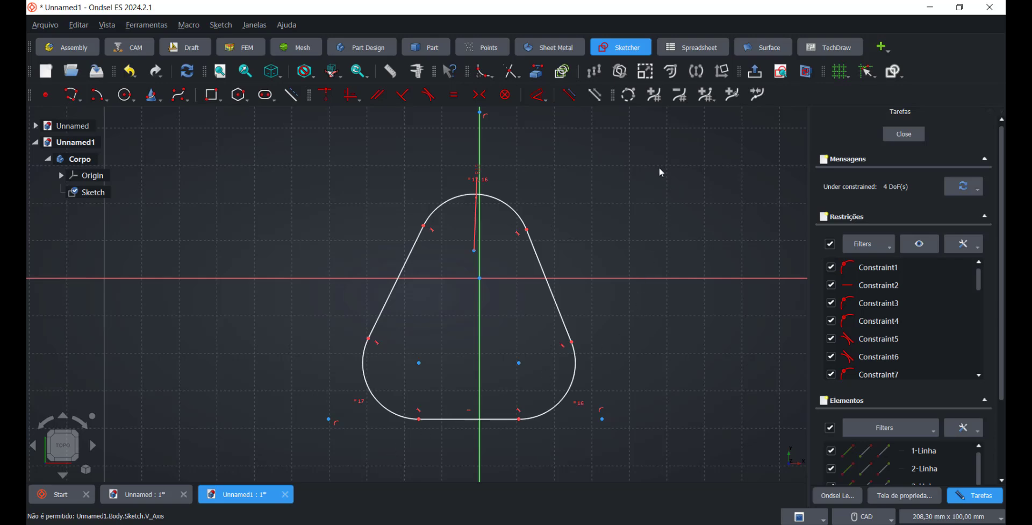
Add an 80 mm vertical distance between the top and bottom arc centres.
click(546, 103)
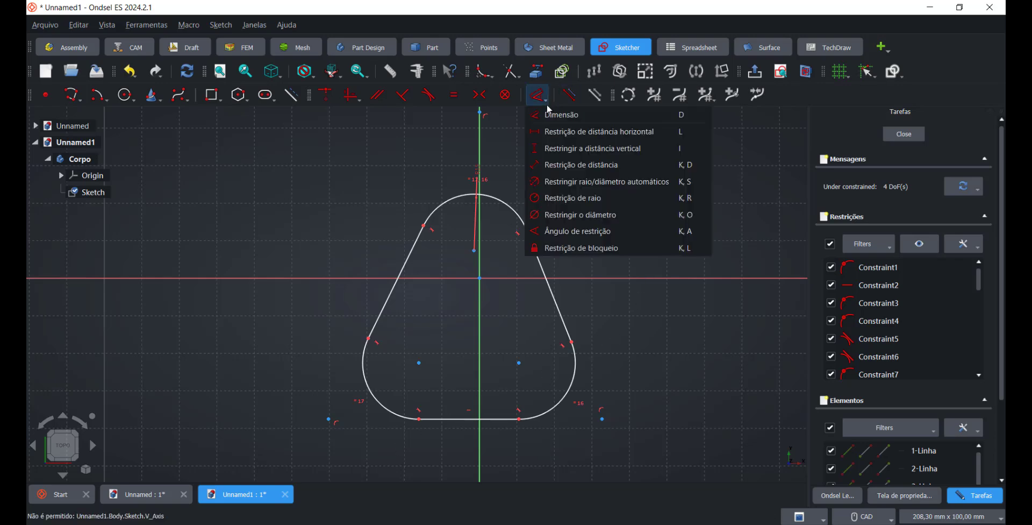
click(566, 155)
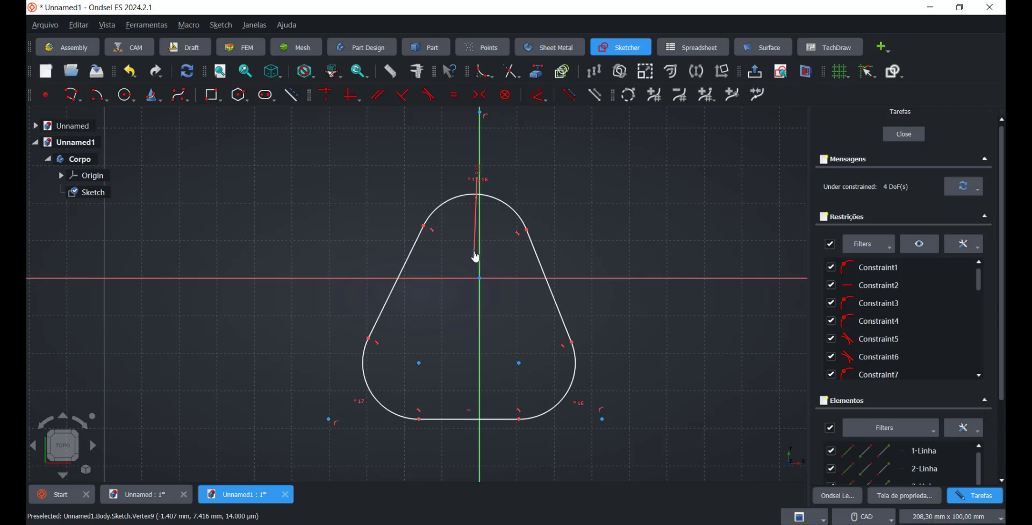
click(473, 250)
click(519, 362)
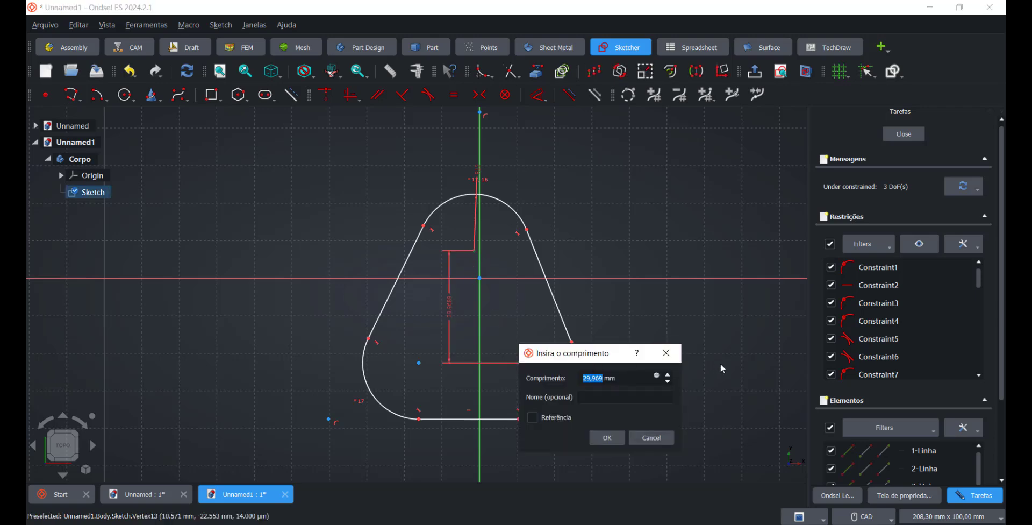
text(80)
key(Return)
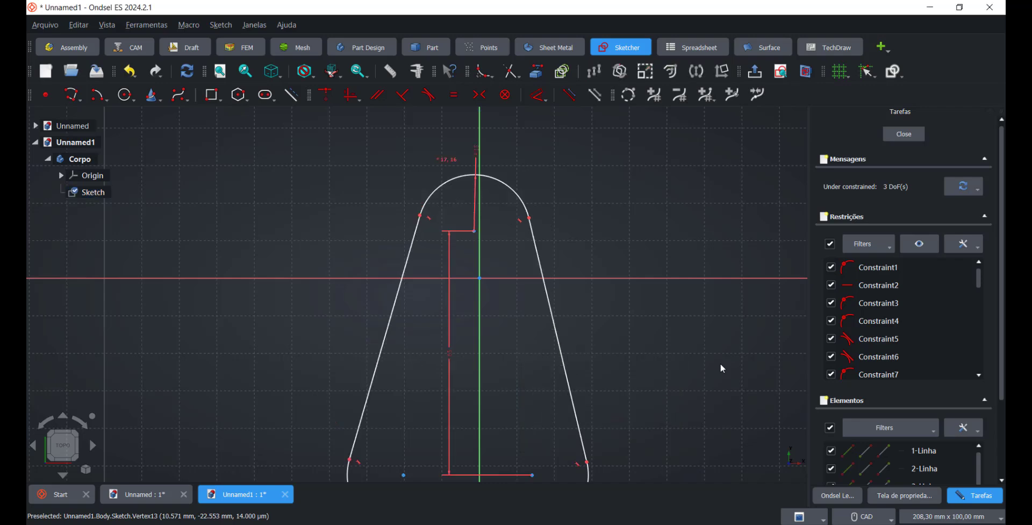
scroll(662, 375, down, 3)
middle_drag(656, 368, 610, 294)
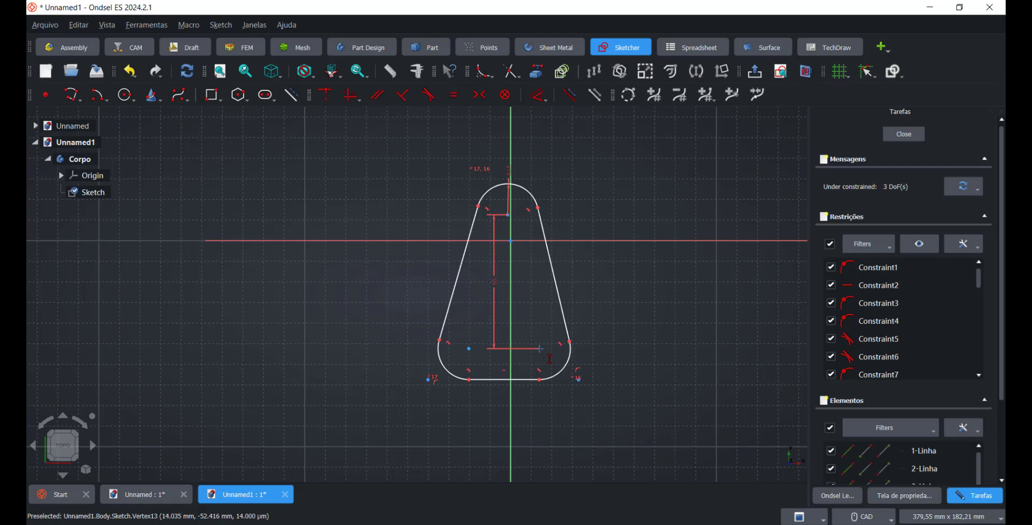
click(487, 349)
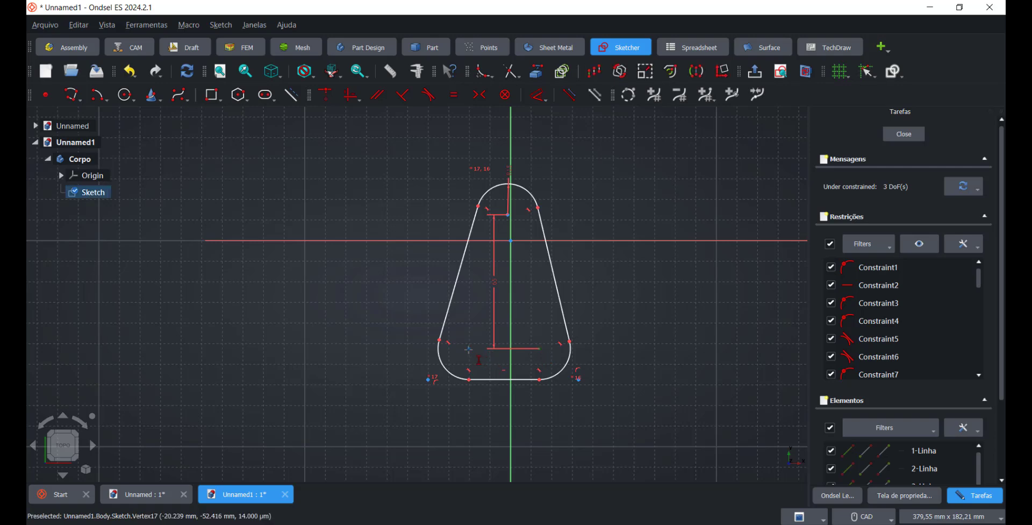
Set a 60 mm horizontal distance between the two bottom arc centres.
click(613, 353)
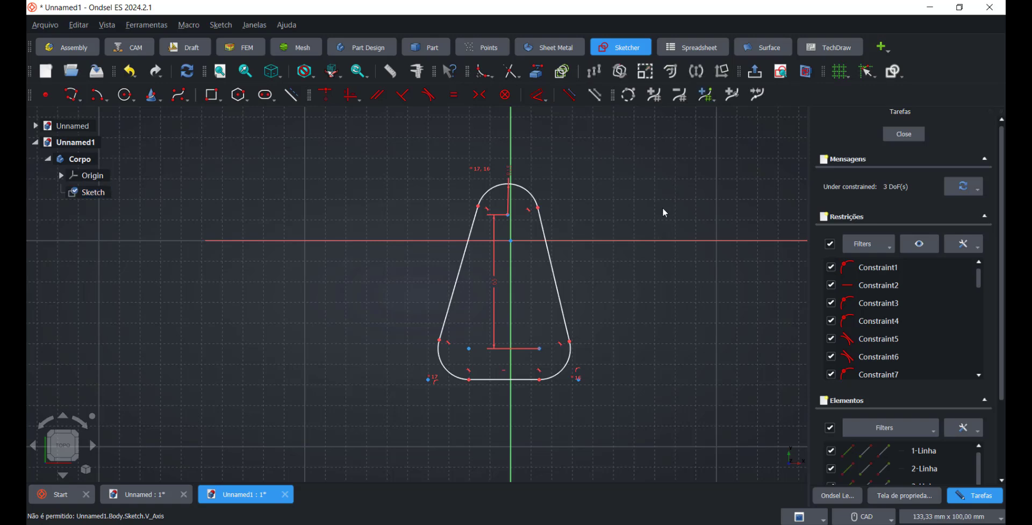
click(545, 97)
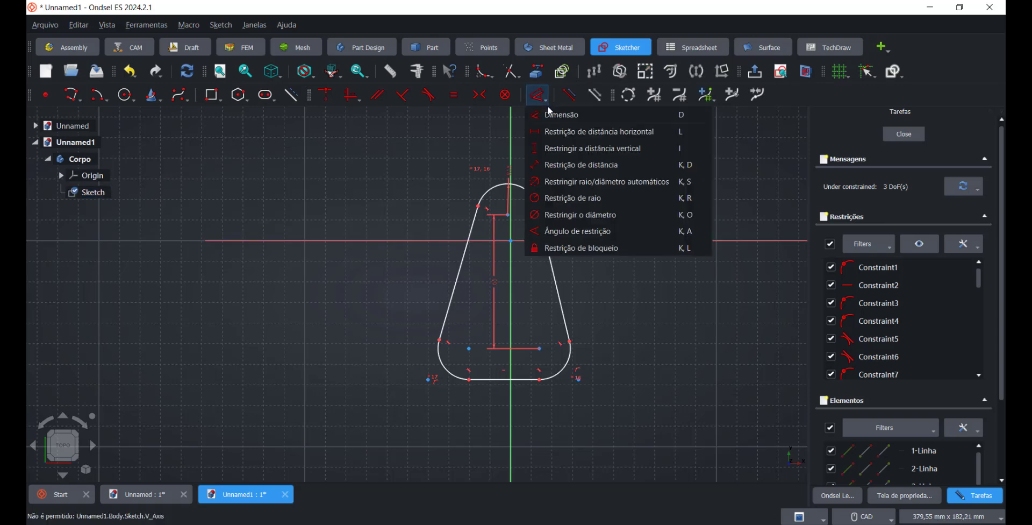
click(582, 136)
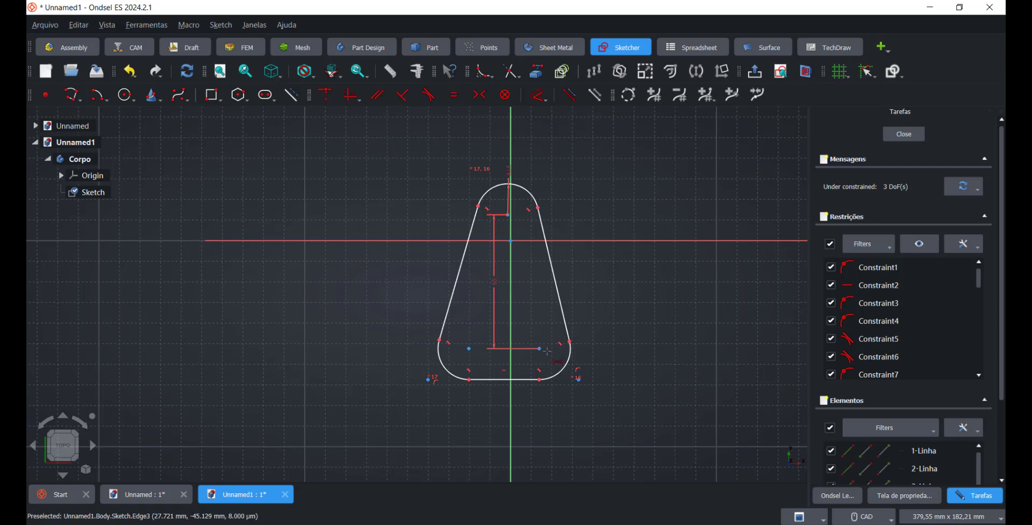
click(540, 348)
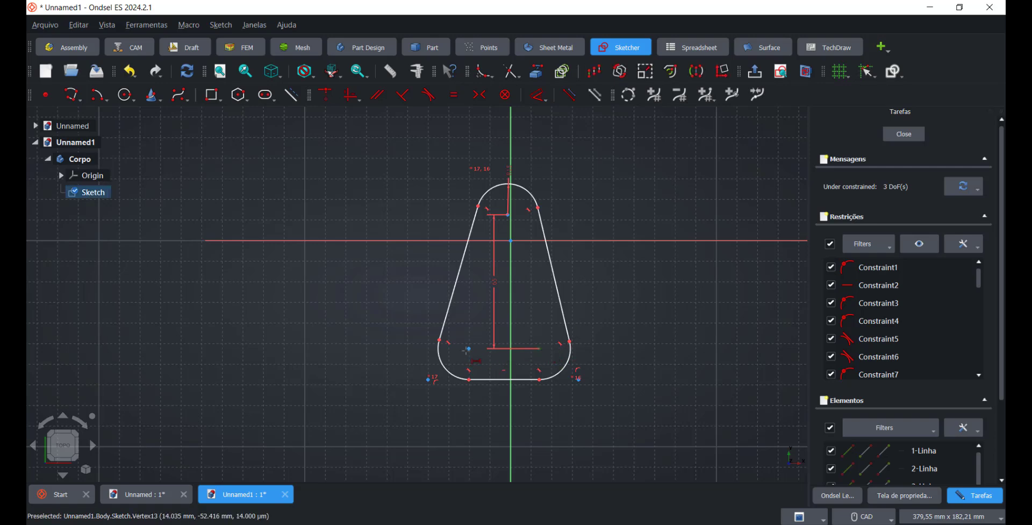
click(469, 379)
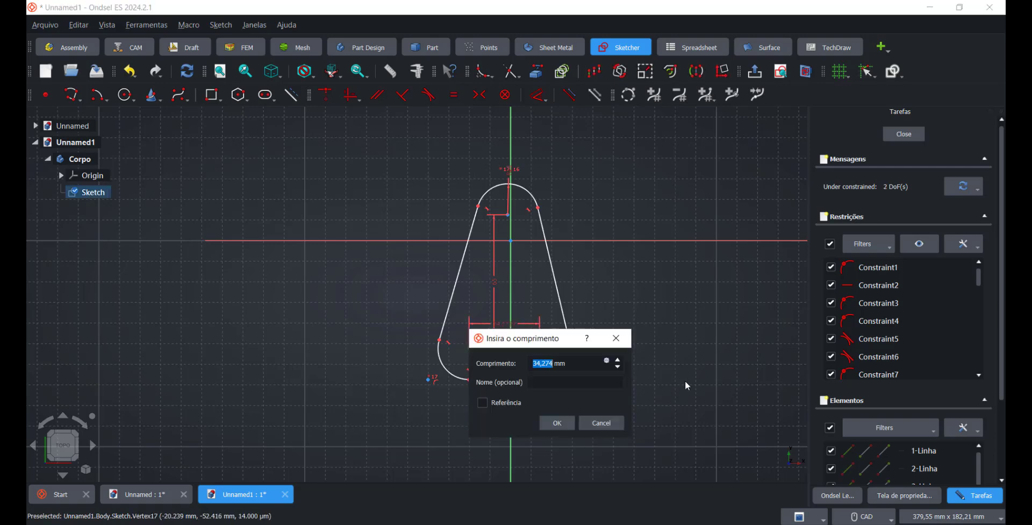
text(6)
text(0)
key(Return)
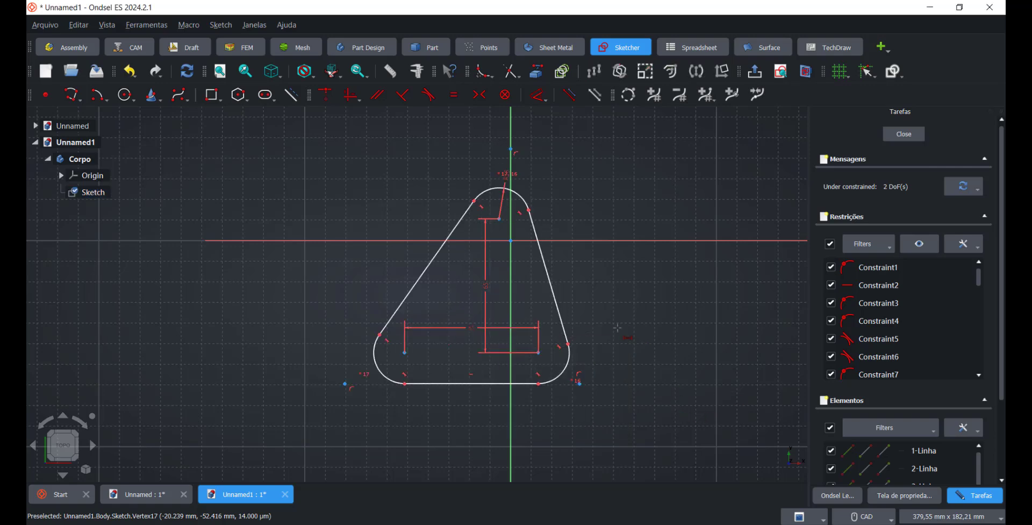
key(Escape)
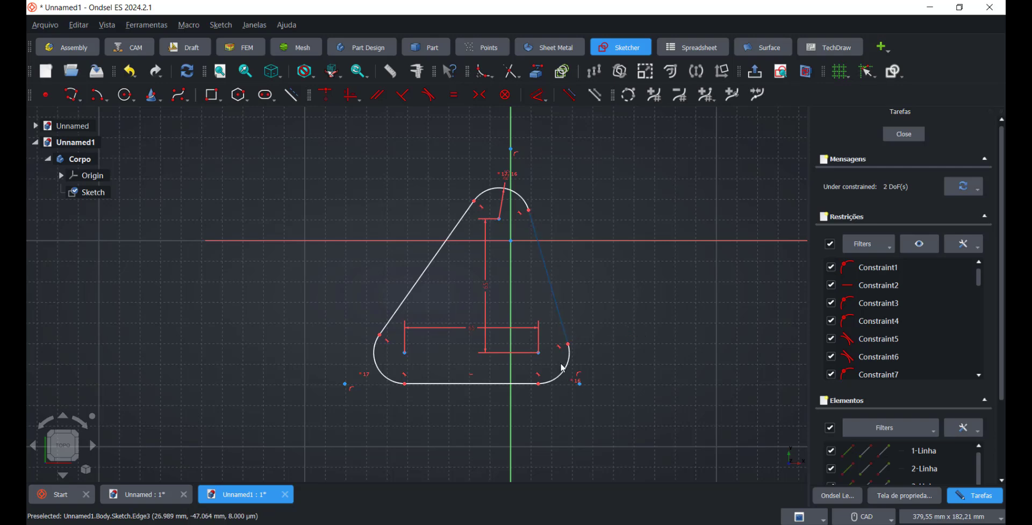
Reshape the profile and make the top arc centre coincident with the origin.
mouse_move(564, 376)
mouse_down()
mouse_move(608, 379)
mouse_move(597, 378)
mouse_move(608, 364)
mouse_move(578, 344)
mouse_up()
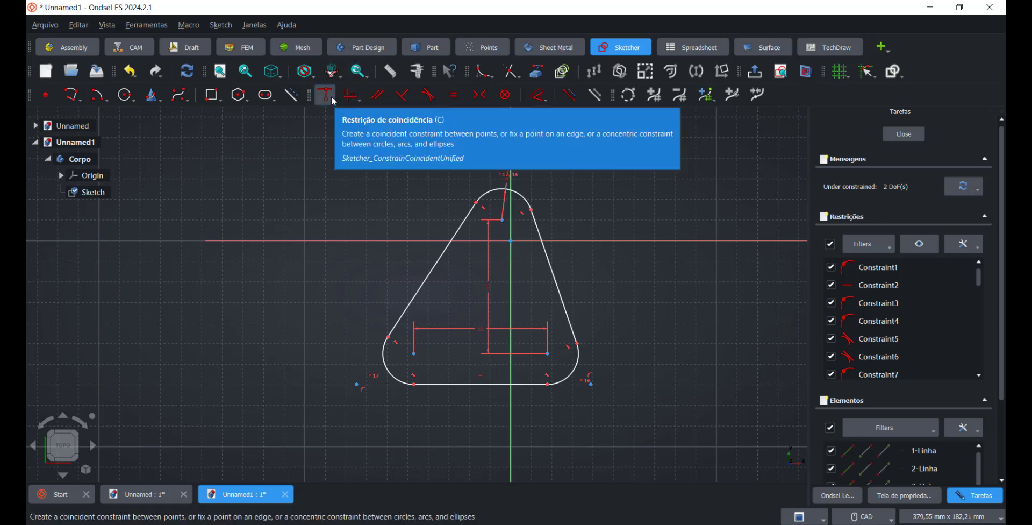
click(334, 100)
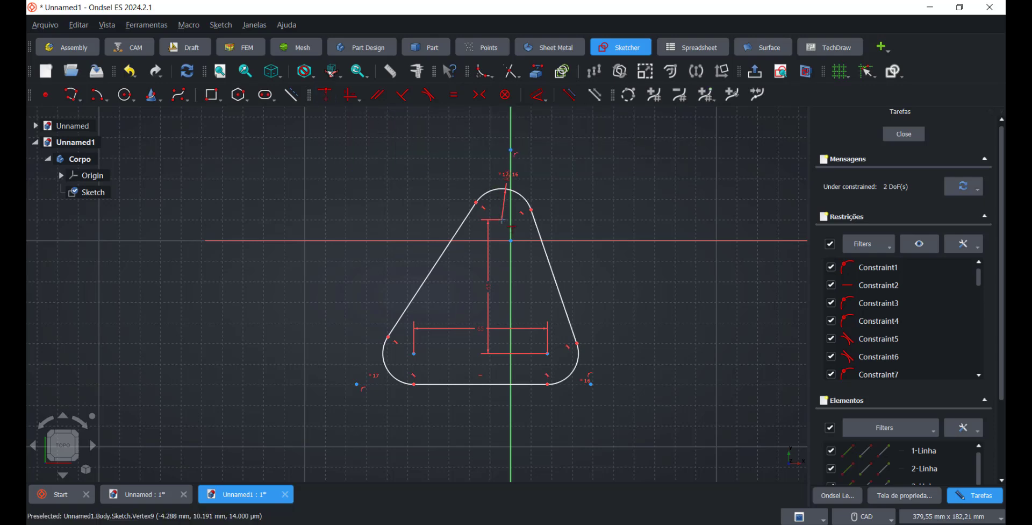
click(503, 220)
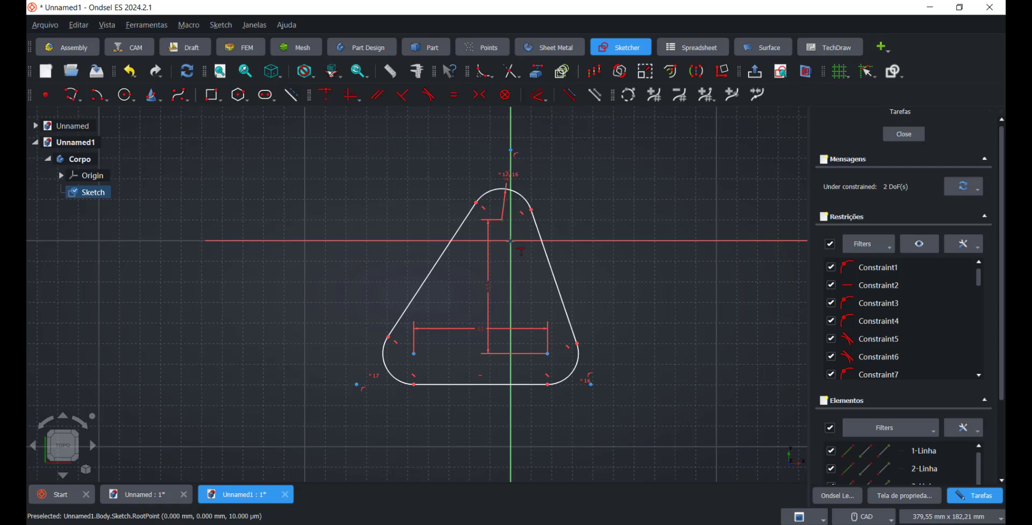
click(511, 240)
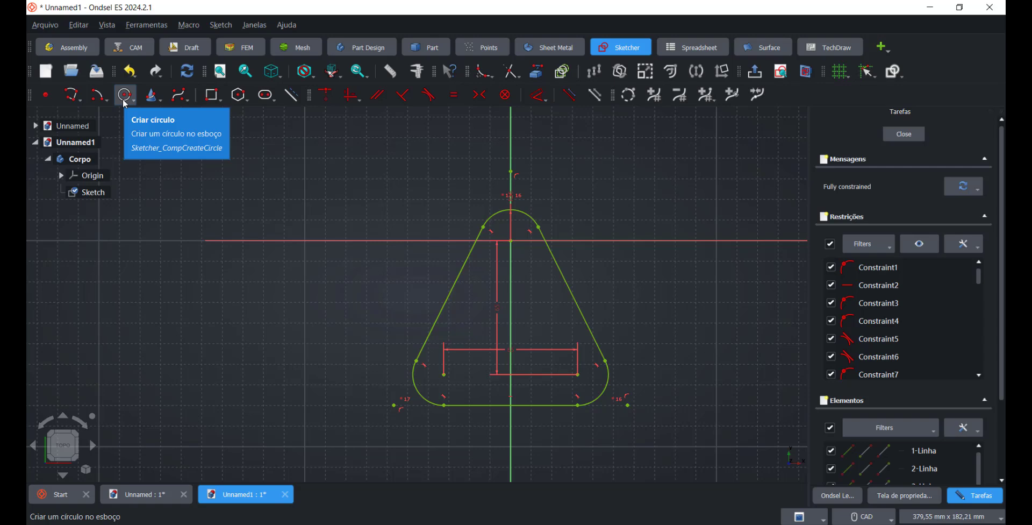
Draw circles centred on the origin and on the right and left bottom arc centres.
click(124, 100)
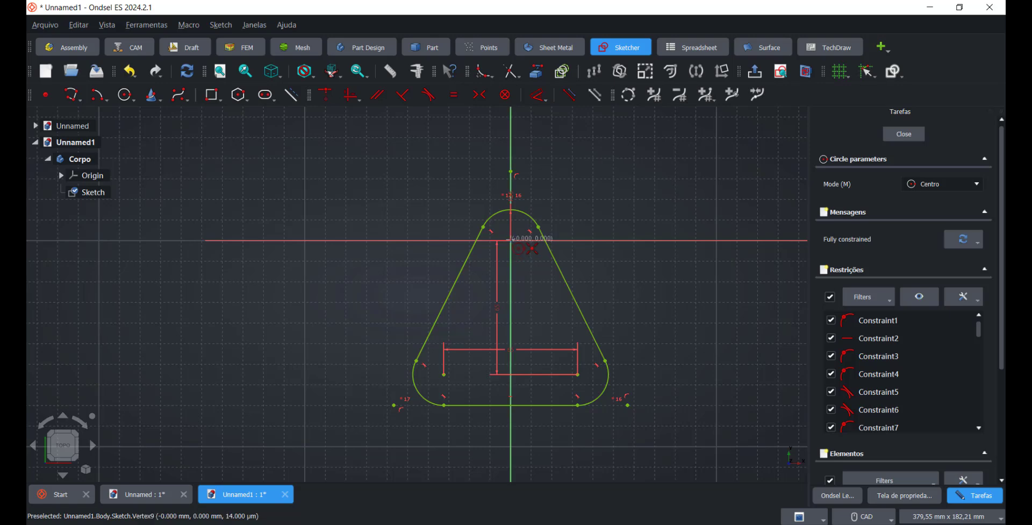
click(511, 240)
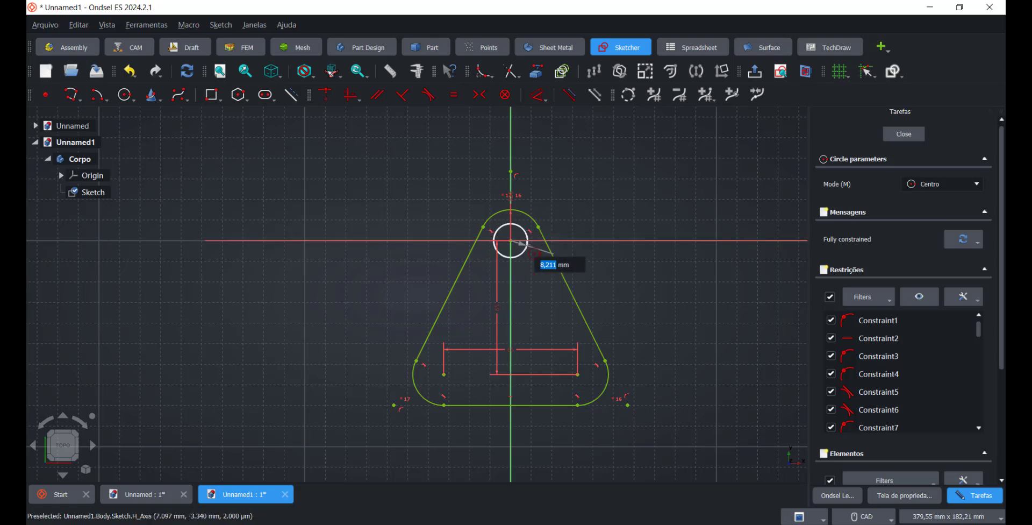
click(528, 245)
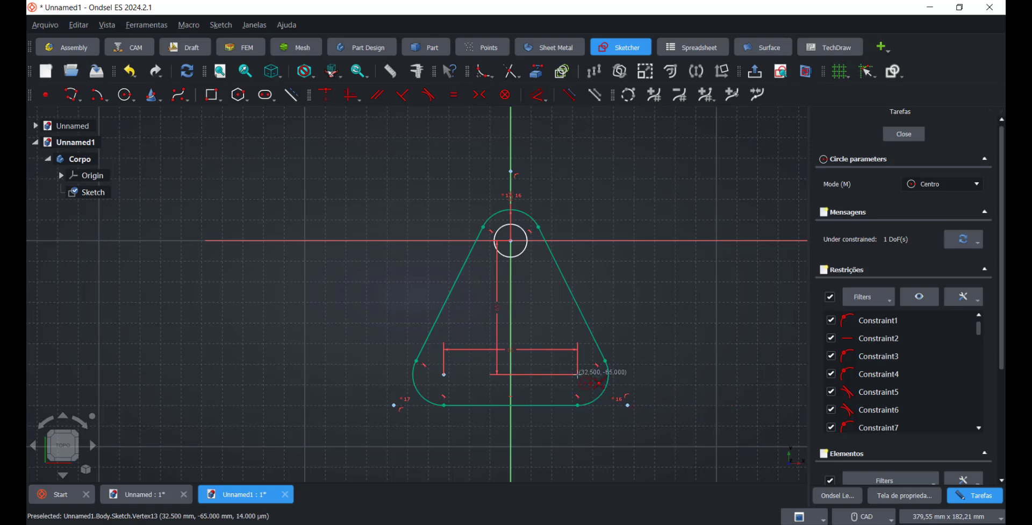
click(577, 373)
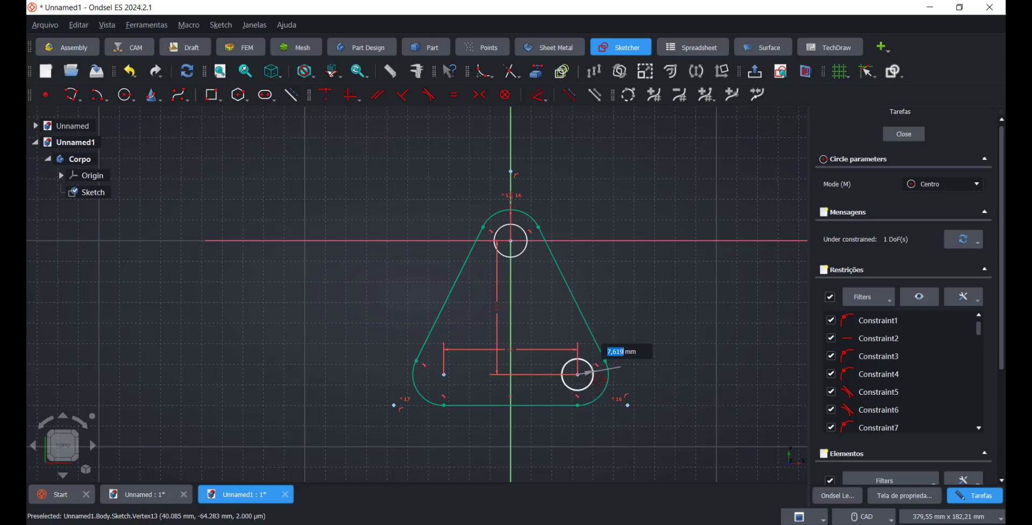
click(594, 370)
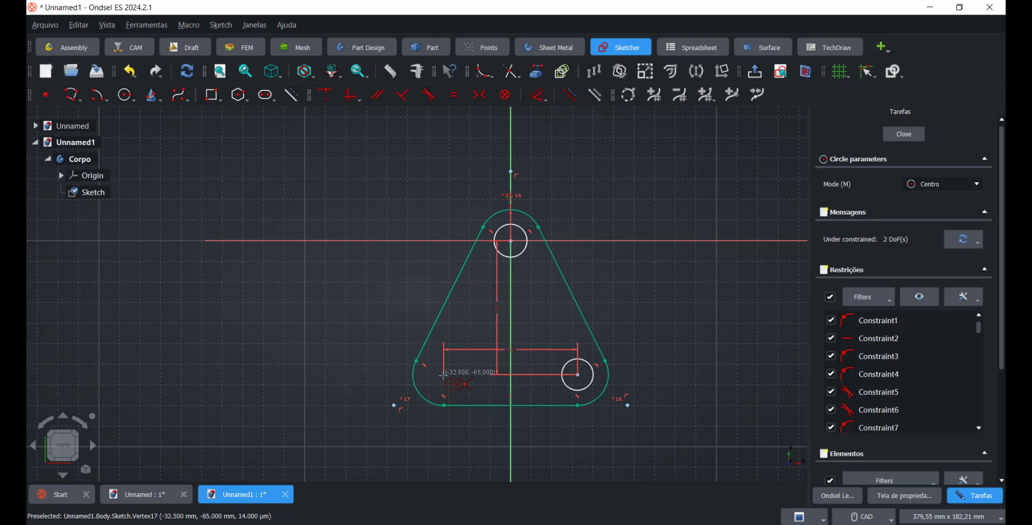
click(444, 374)
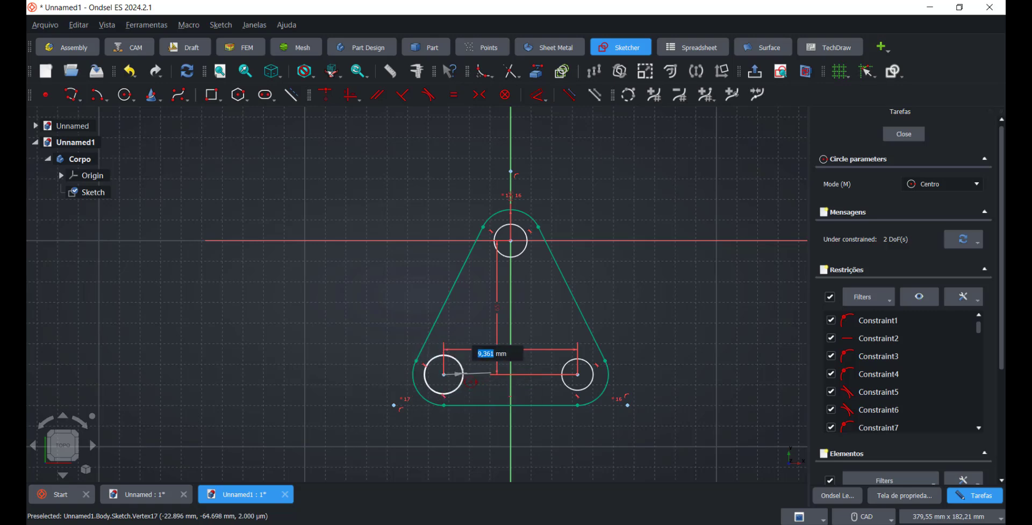
click(464, 374)
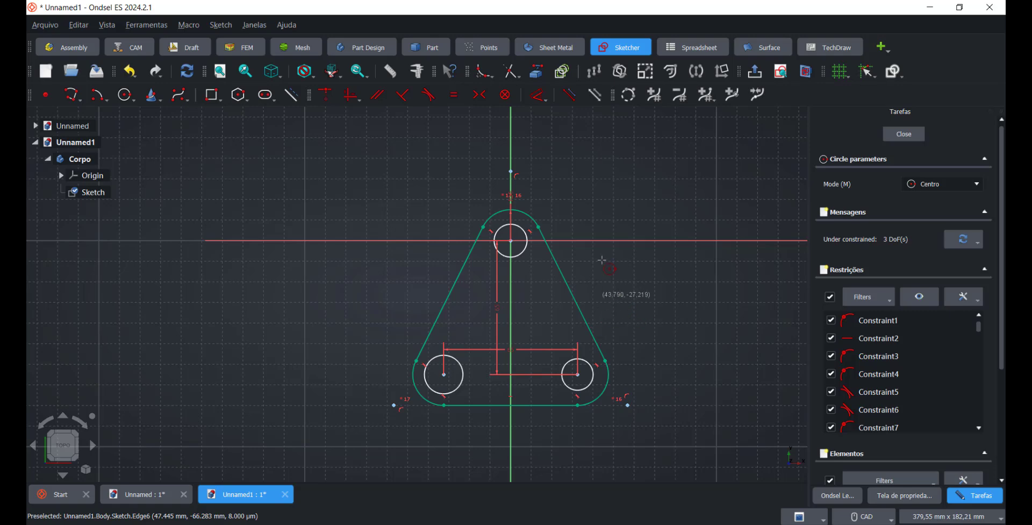
Give the top circle a 16 mm diameter constraint.
click(546, 101)
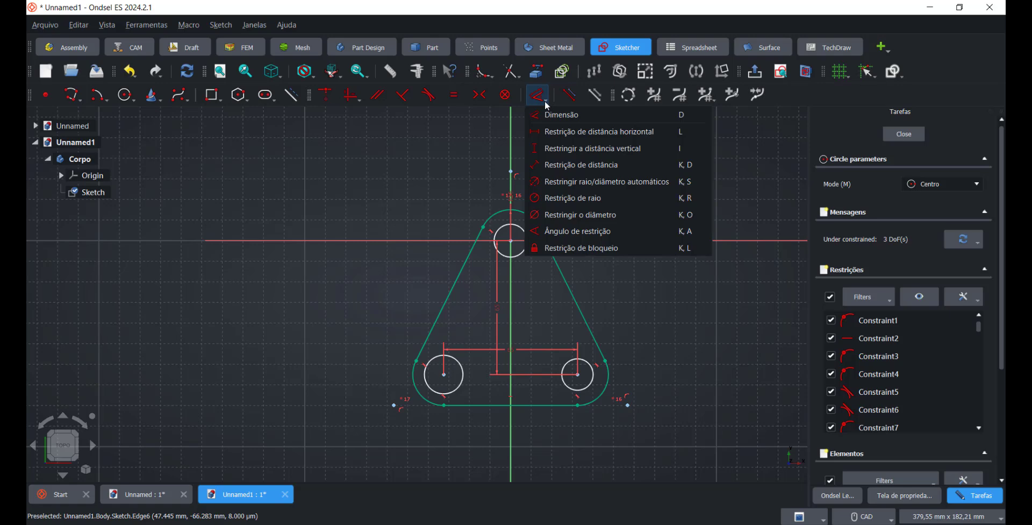
click(556, 182)
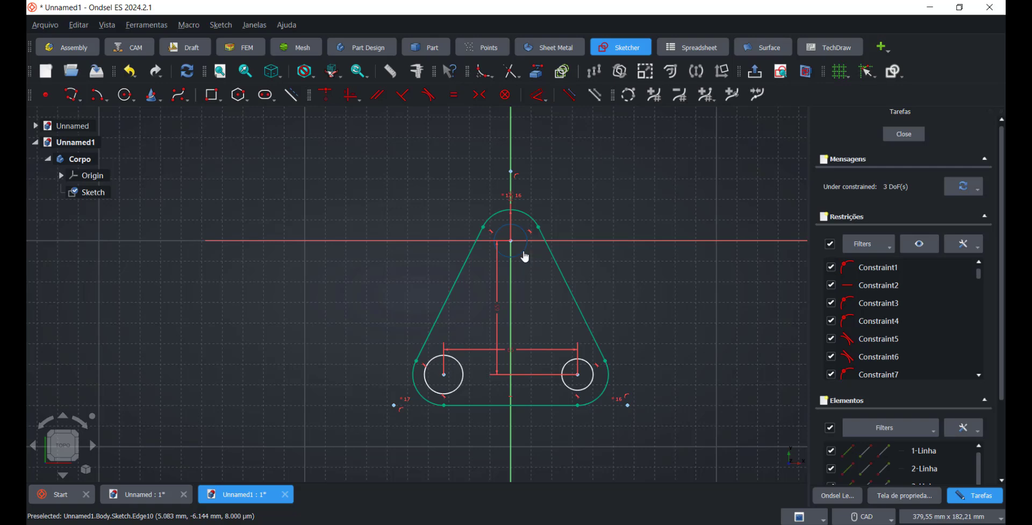
click(522, 251)
text(1)
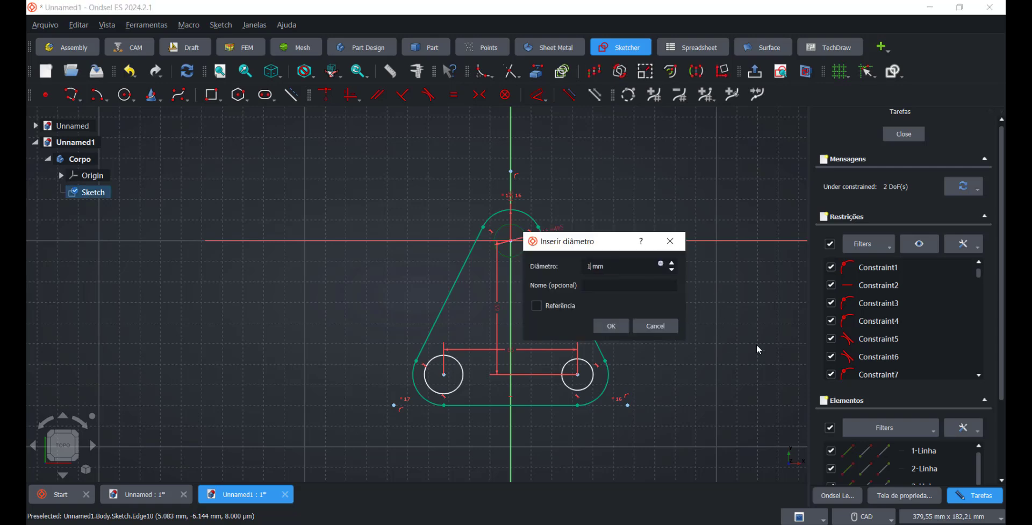
text(6)
key(Return)
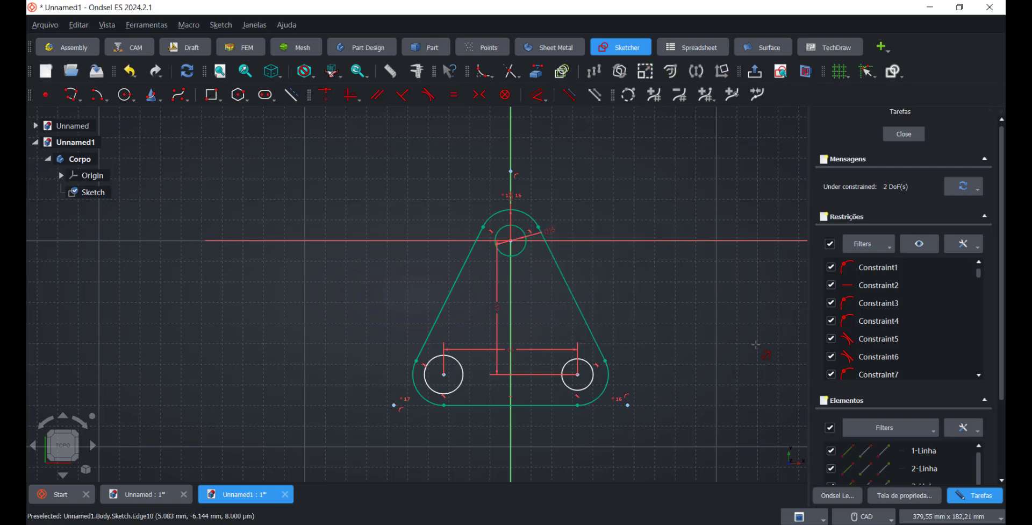
Make the right and left circles equal to the top circle.
click(452, 98)
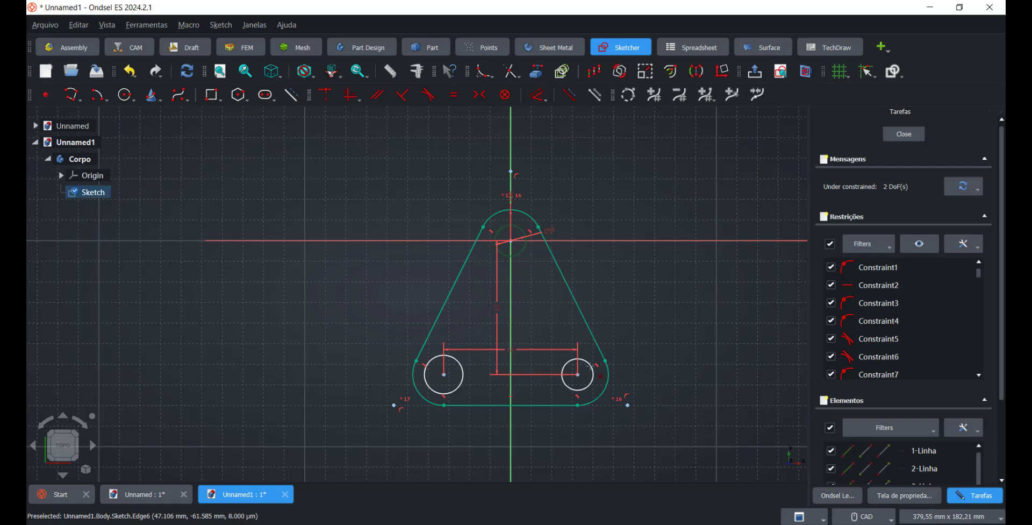
click(588, 364)
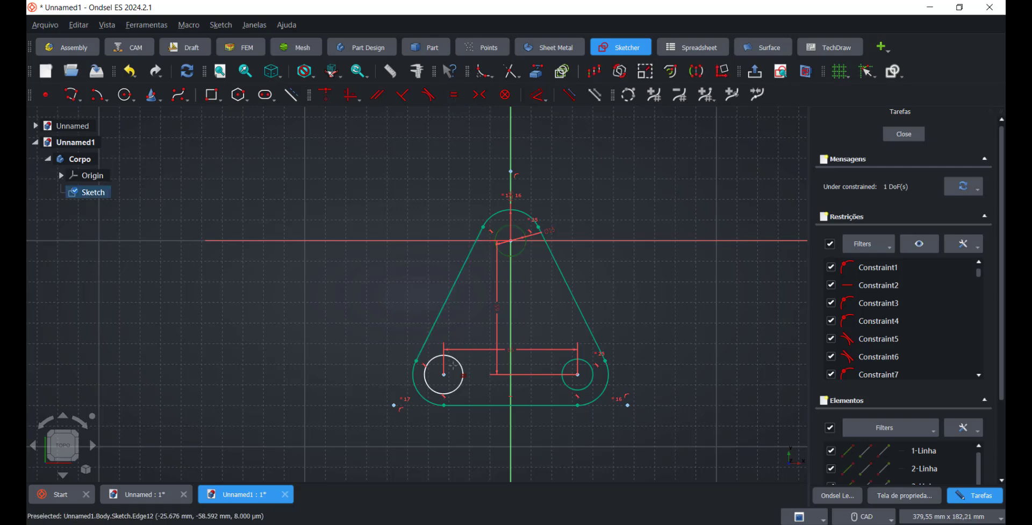
click(453, 365)
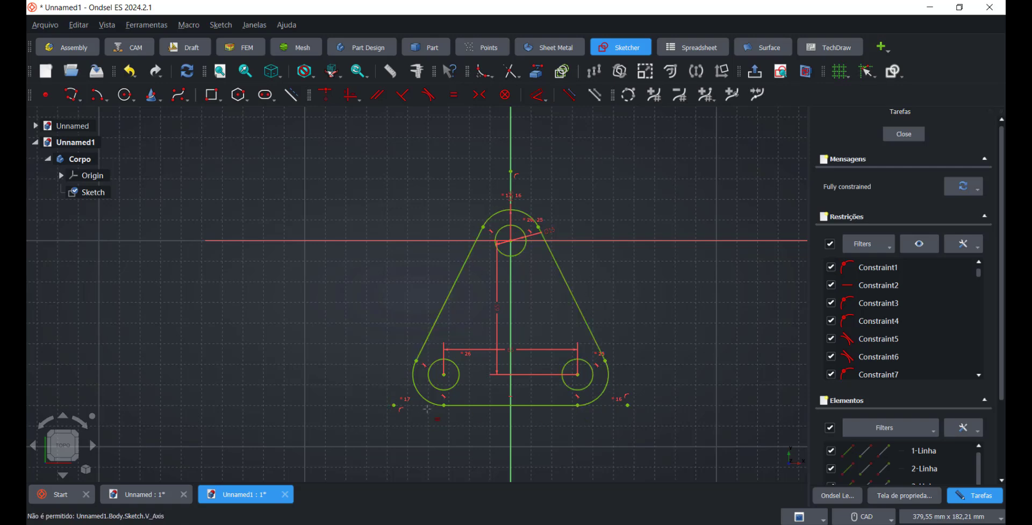
Close the sketch and pad it 10 mm thick into a solid plate.
click(911, 134)
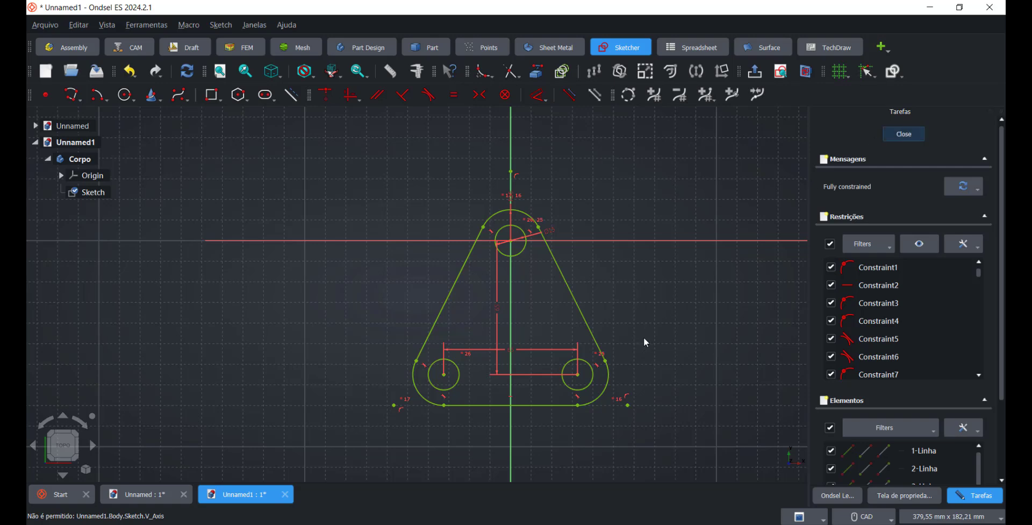
middle_drag(609, 369, 708, 305)
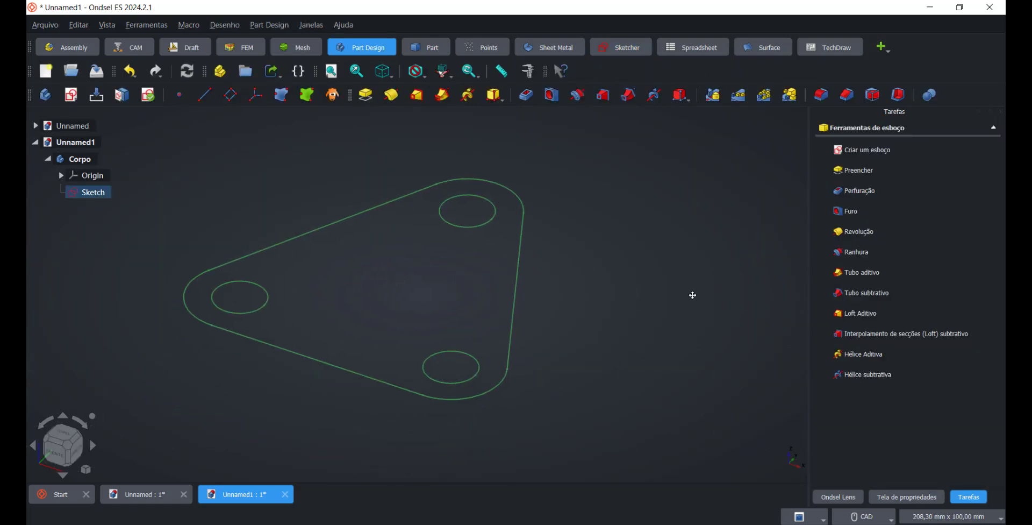
scroll(540, 337, down, 2)
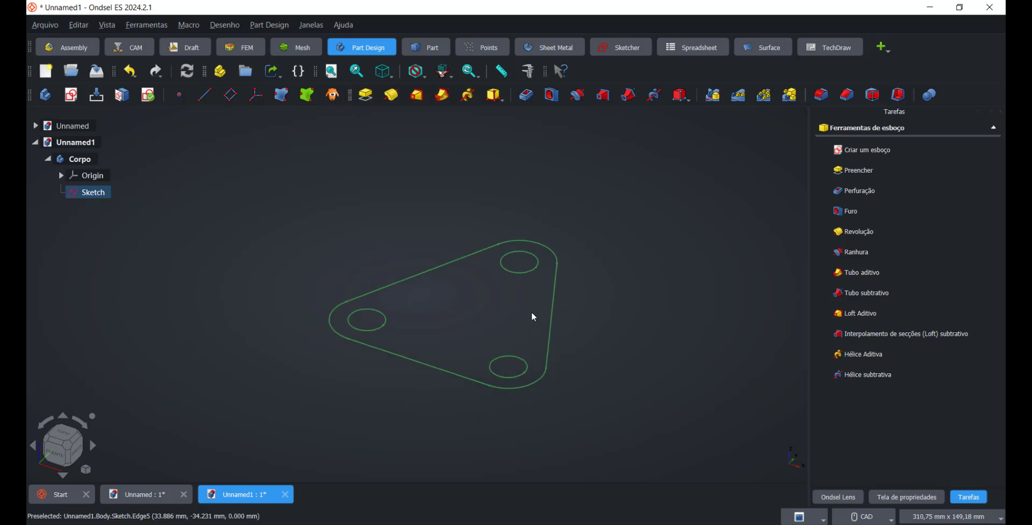
click(365, 104)
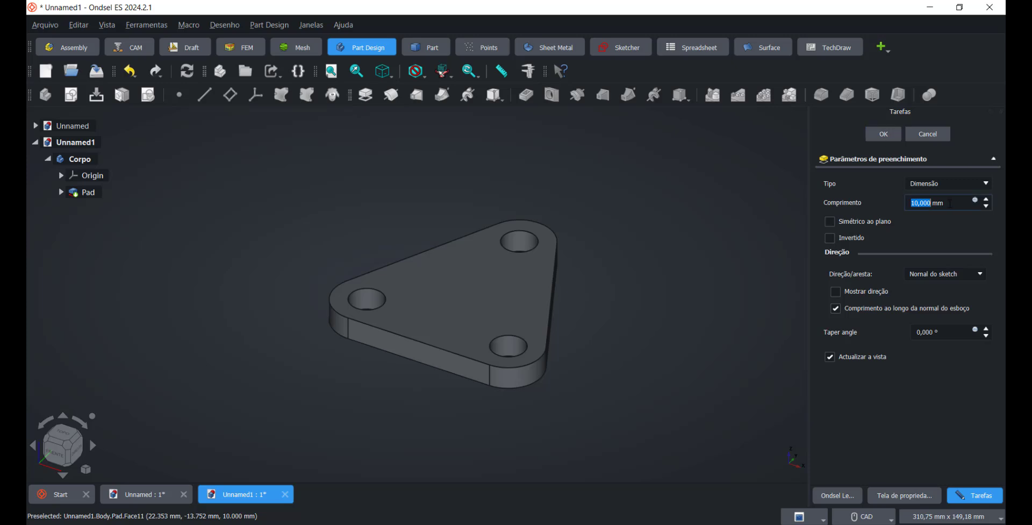
click(879, 136)
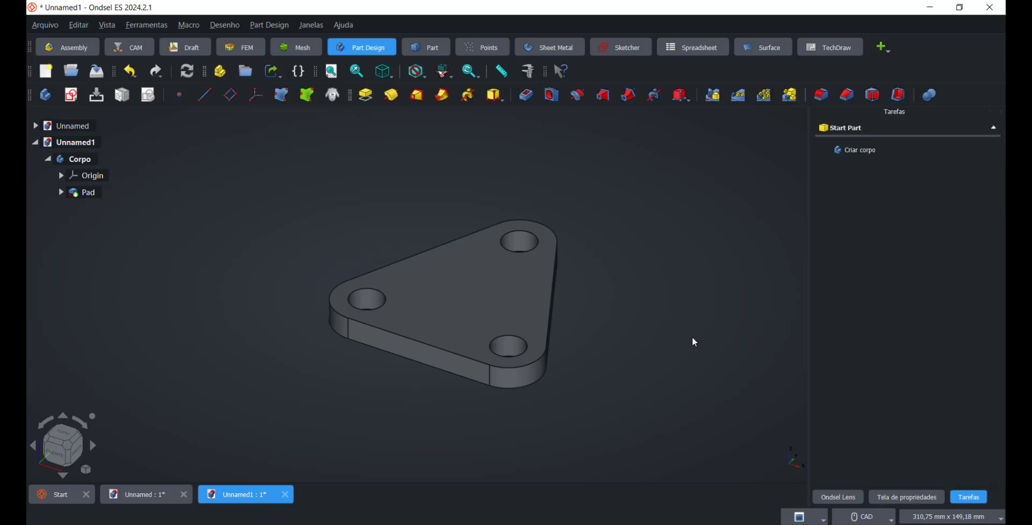
scroll(624, 342, down, 2)
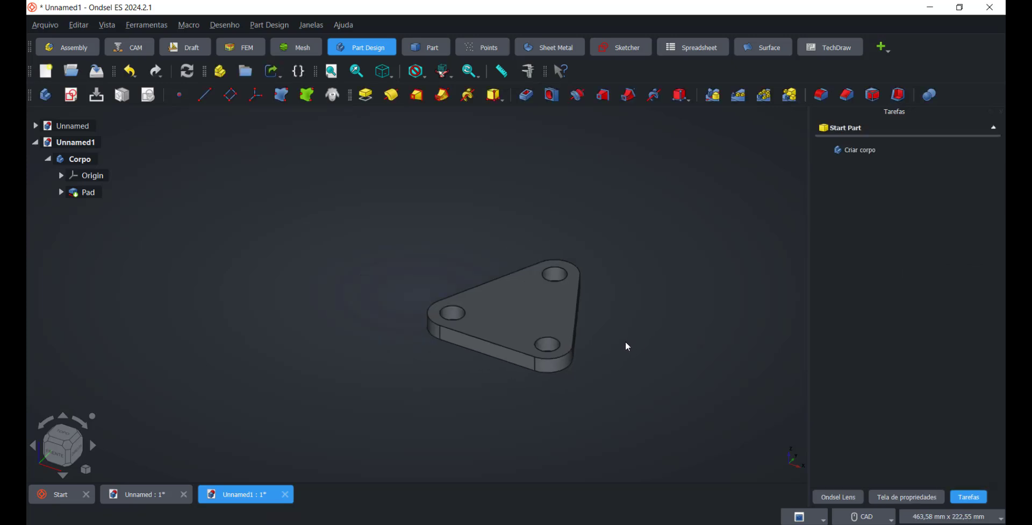
scroll(624, 343, down, 2)
scroll(623, 343, up, 1)
scroll(622, 345, up, 2)
scroll(621, 349, up, 1)
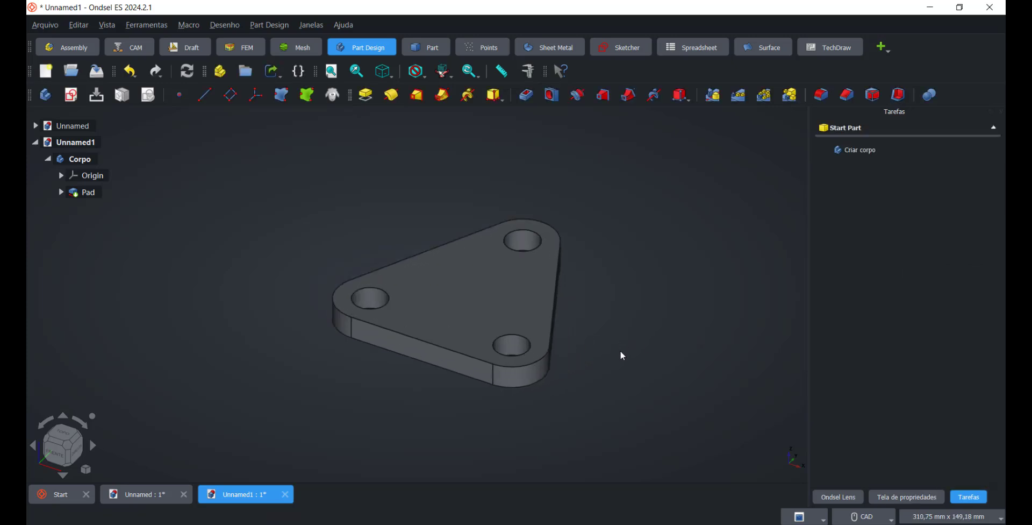
mouse_move(659, 321)
middle_down()
mouse_move(636, 316)
mouse_move(652, 316)
middle_up()
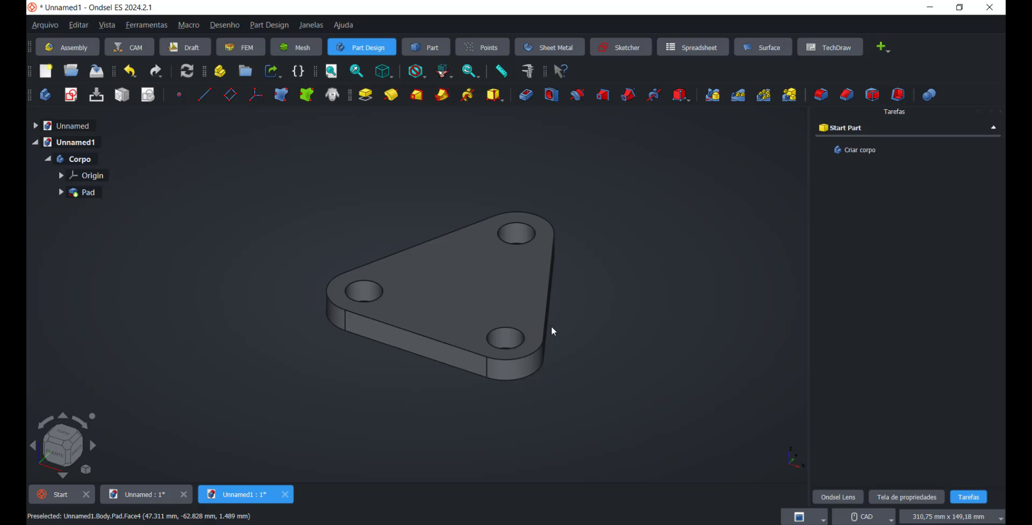
scroll(564, 326, down, 2)
scroll(582, 309, down, 1)
scroll(579, 308, down, 1)
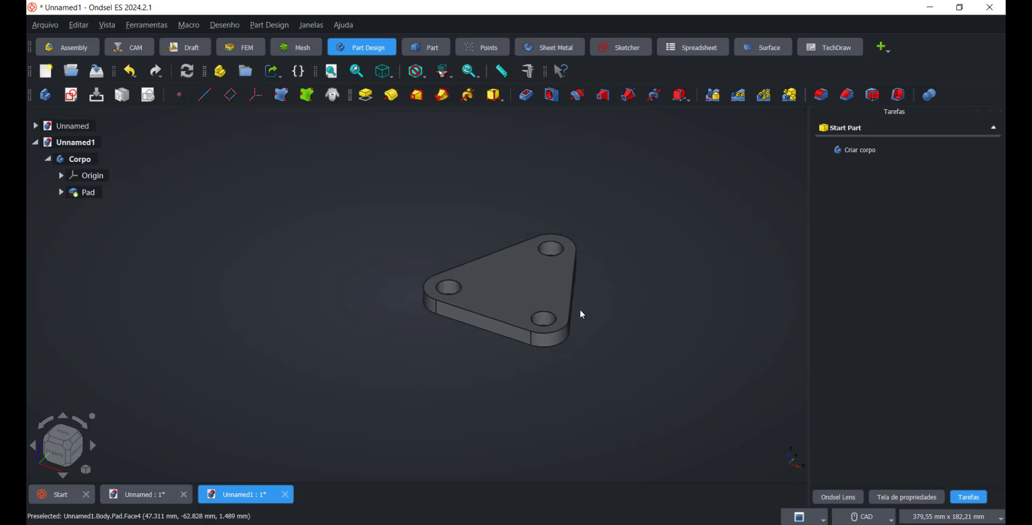
middle_drag(589, 311, 568, 312)
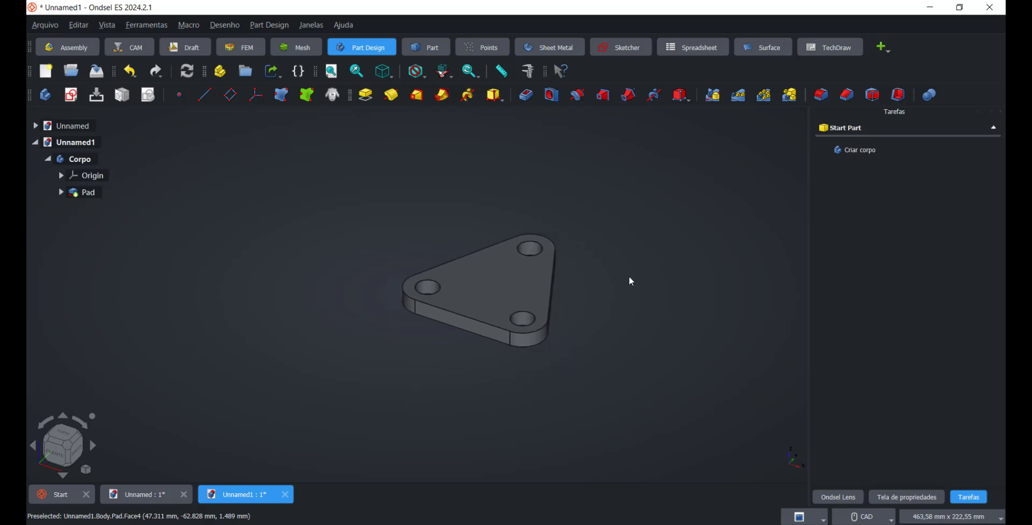
Open the Pad's Appearance settings and browse the material options.
click(83, 192)
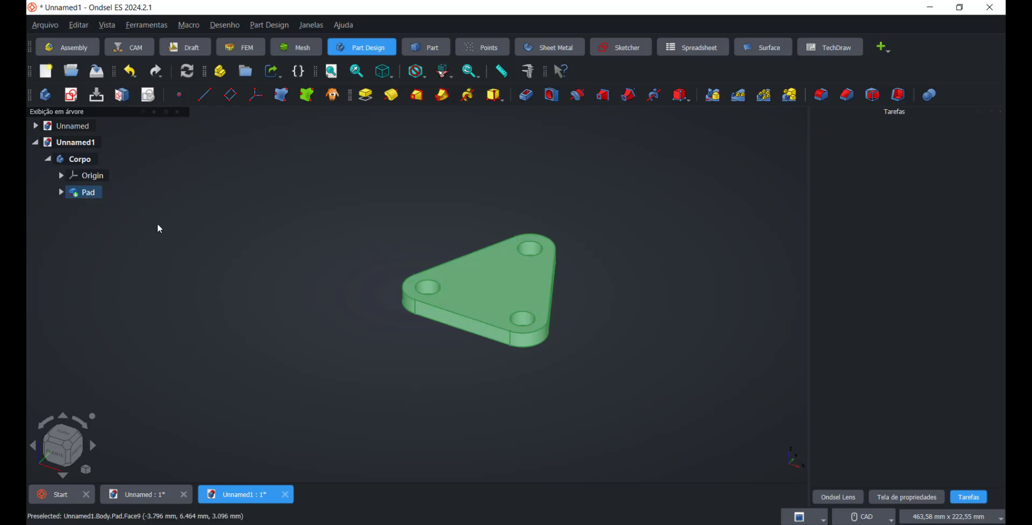
right_click(95, 196)
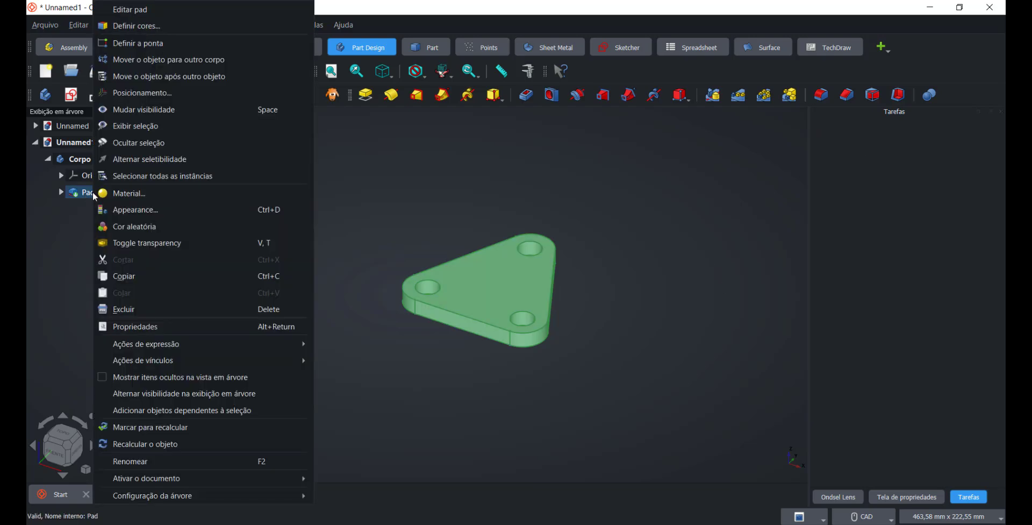
click(156, 211)
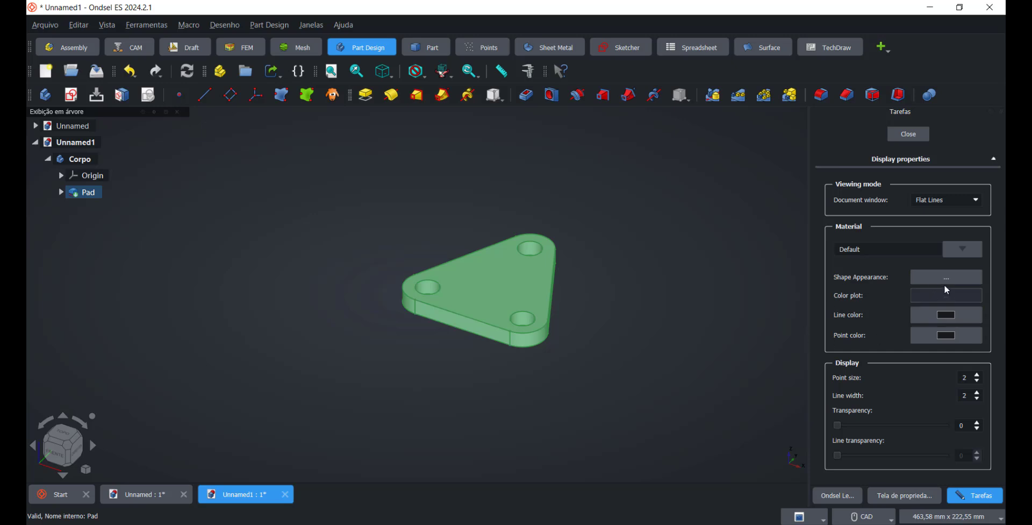
click(959, 252)
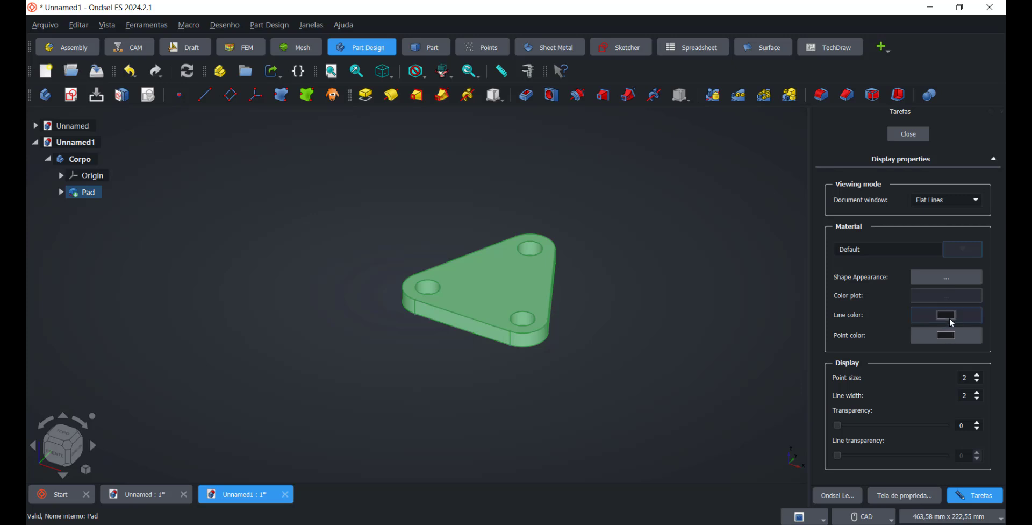
Select the Corpo body in the tree as the target of the display settings.
click(623, 343)
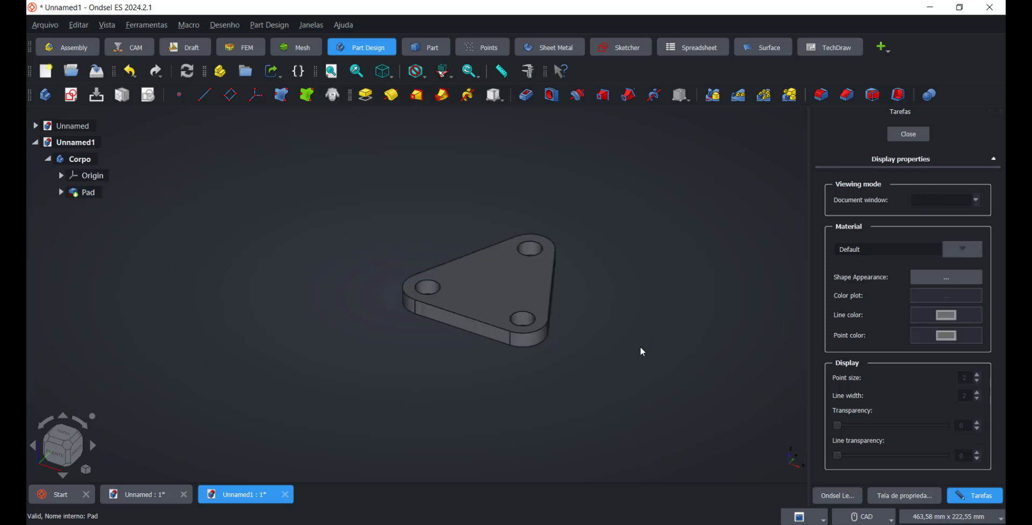
click(503, 287)
click(679, 317)
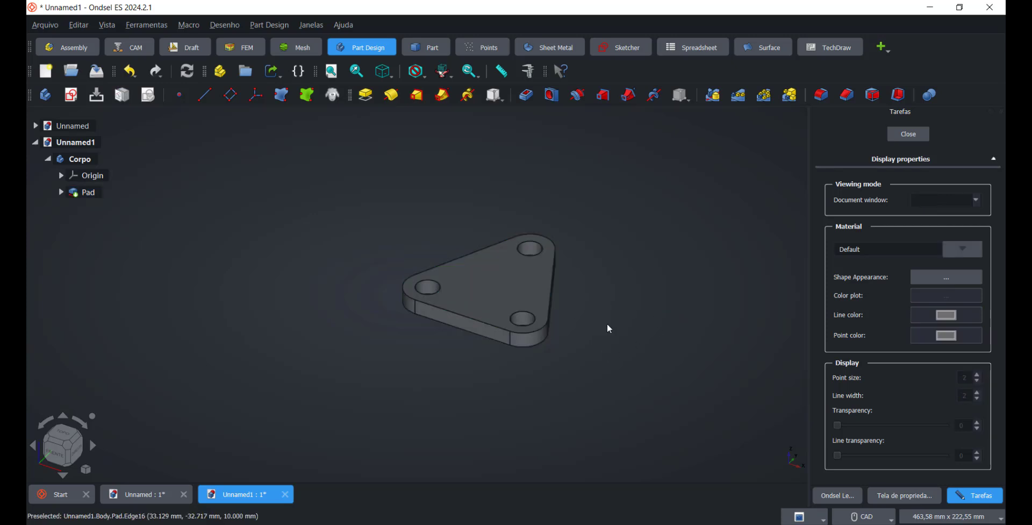
click(61, 192)
click(88, 209)
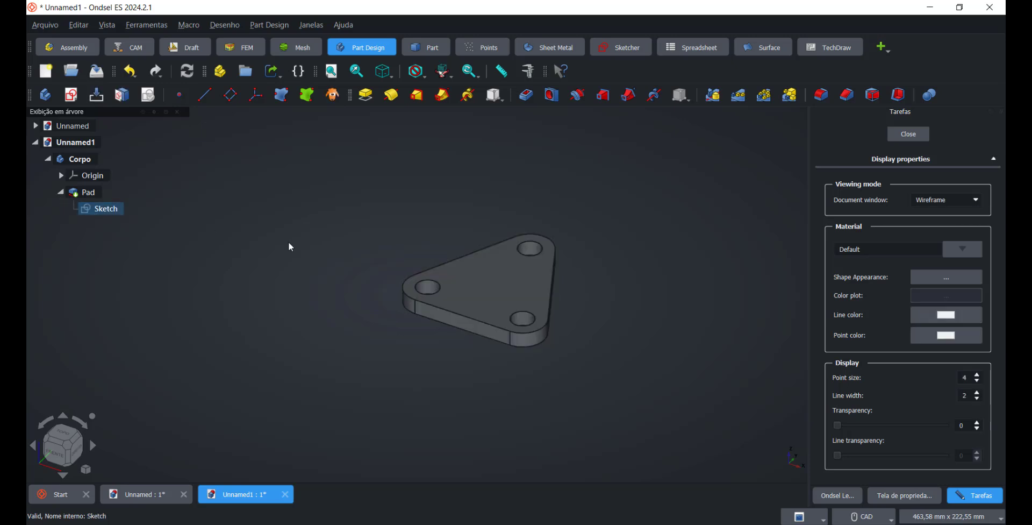
click(77, 194)
click(79, 193)
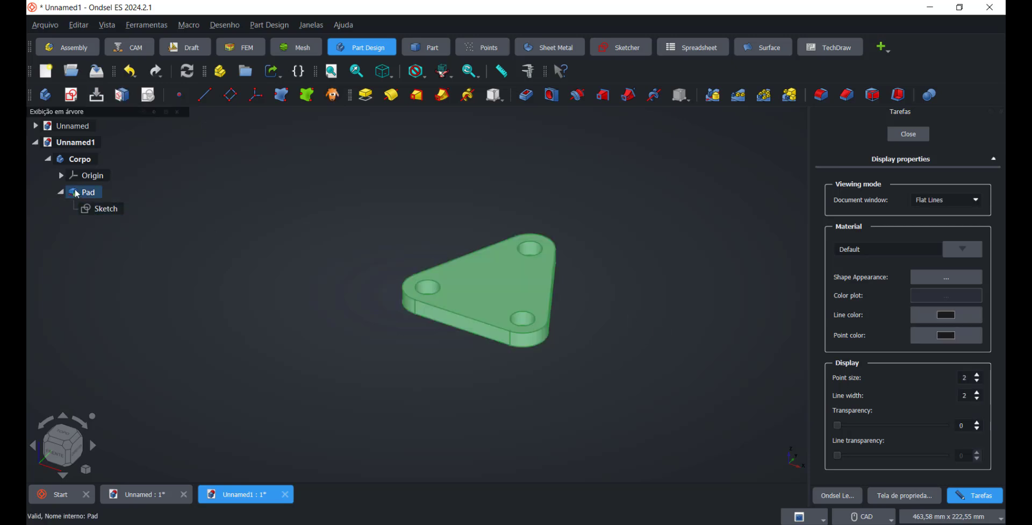
click(79, 160)
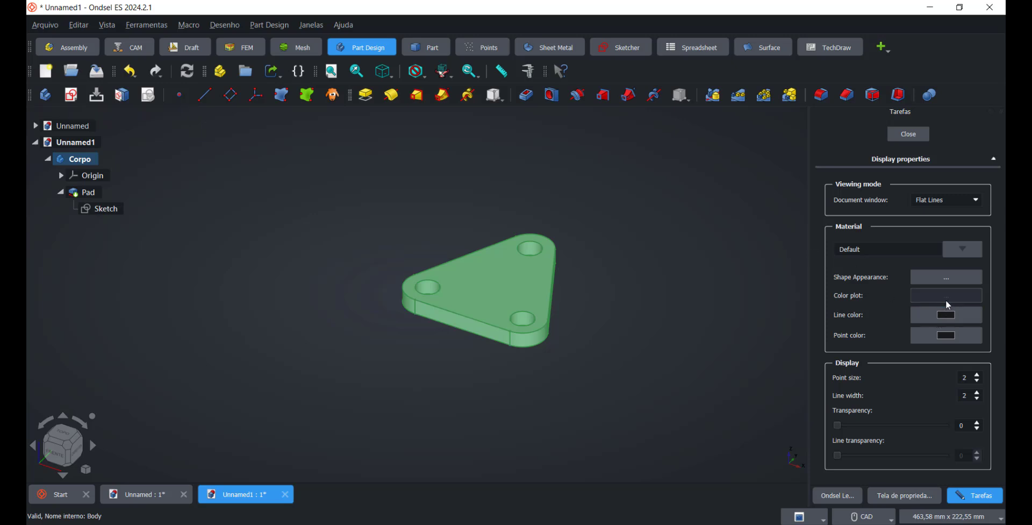
Set the plate's edge line colour to orange and view the result deselected.
click(956, 280)
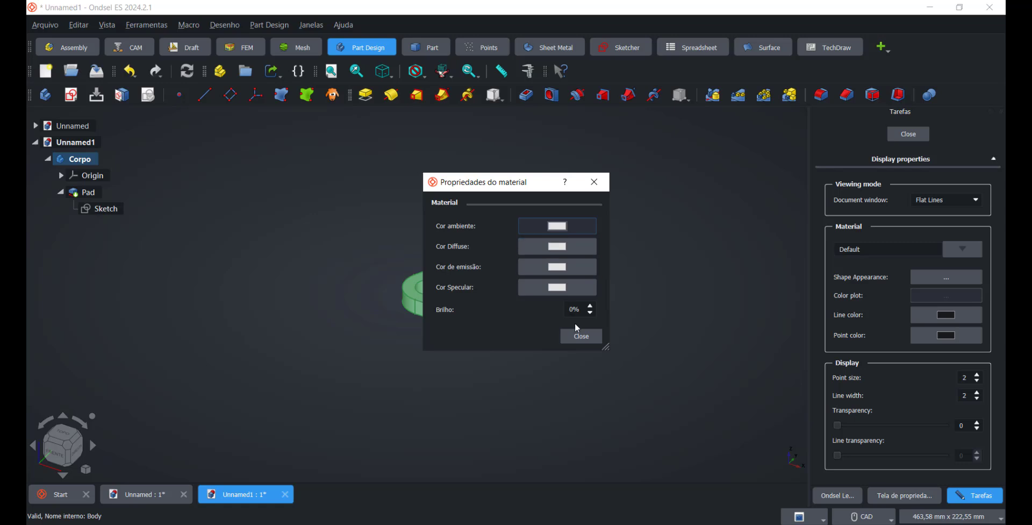
click(578, 336)
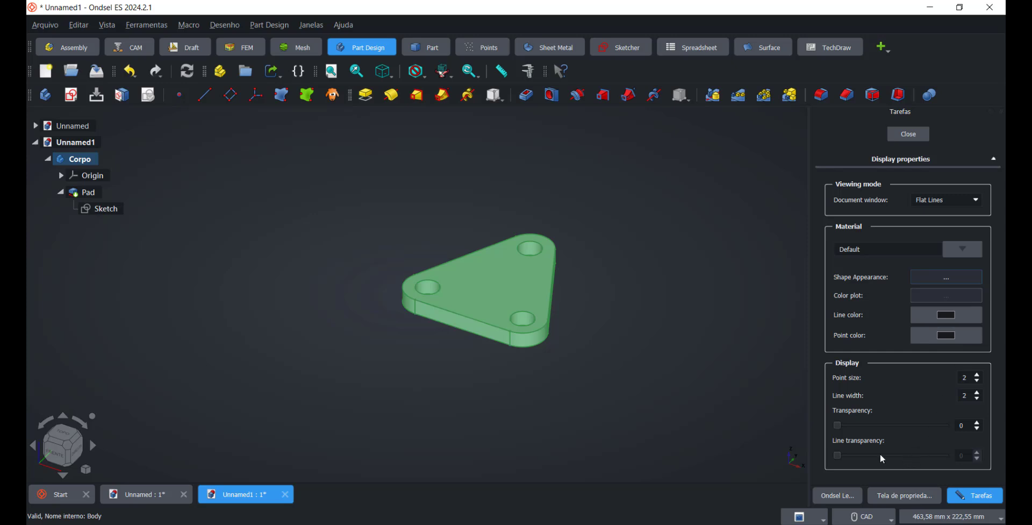
click(961, 318)
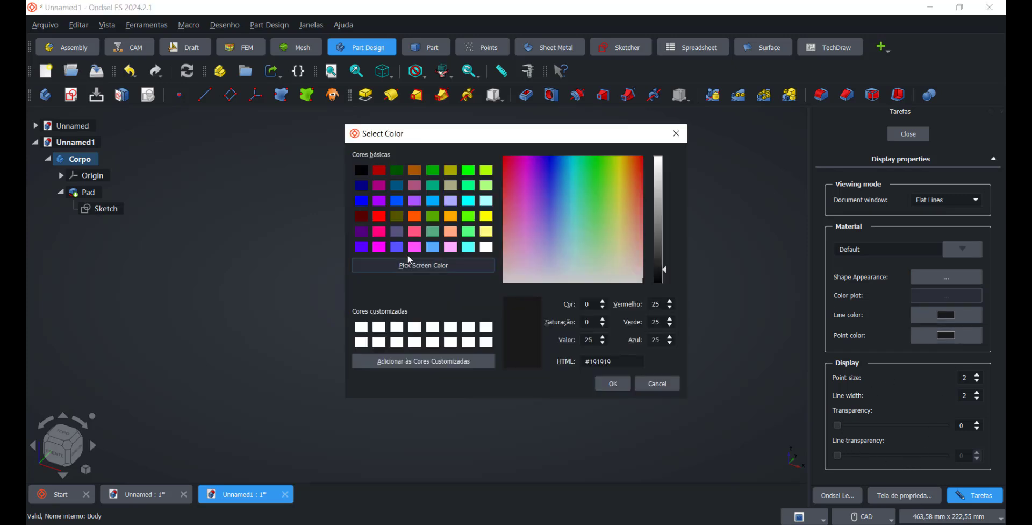
click(413, 218)
click(612, 382)
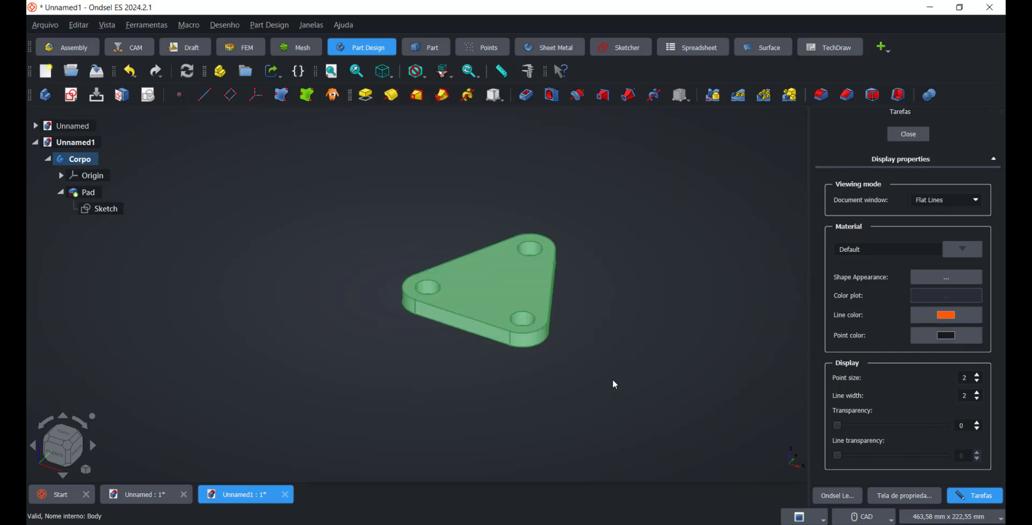
click(667, 387)
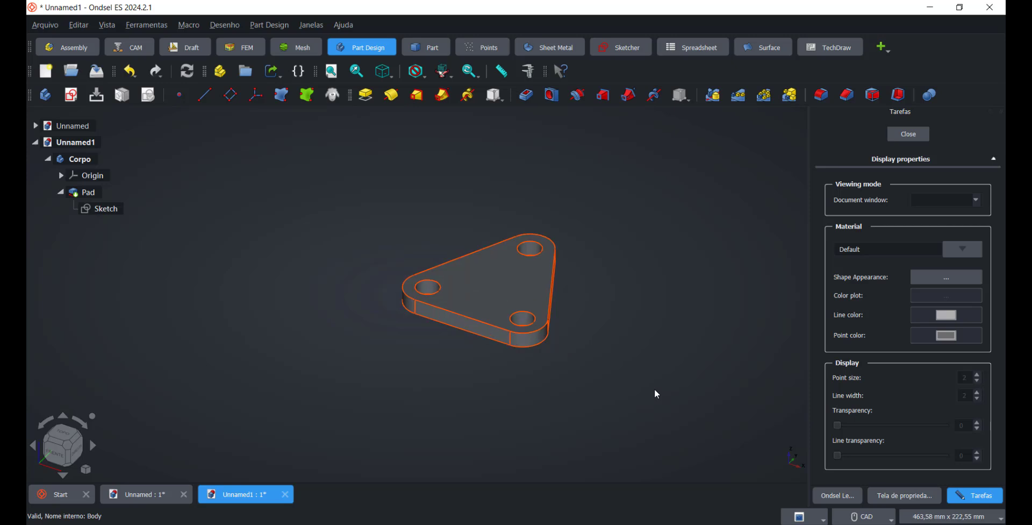
middle_drag(639, 368, 659, 359)
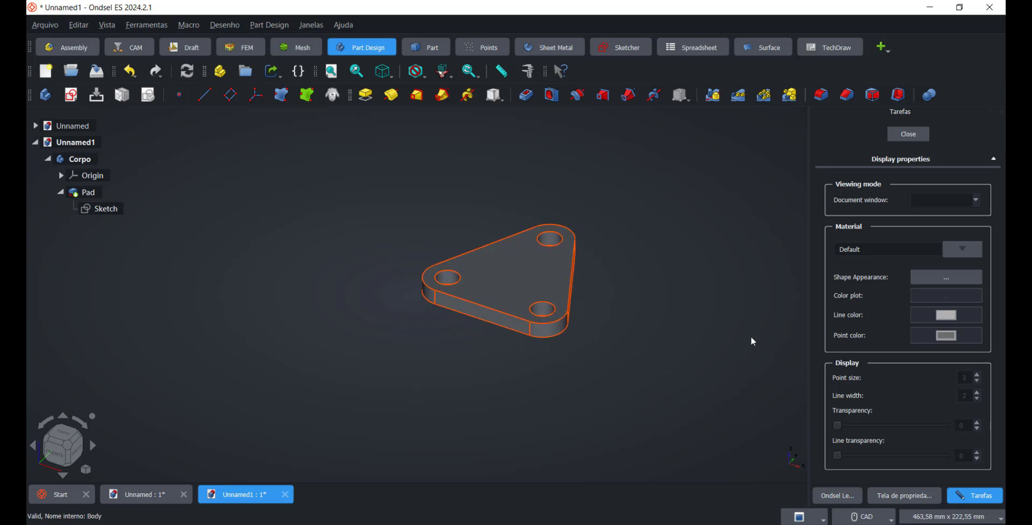
click(908, 134)
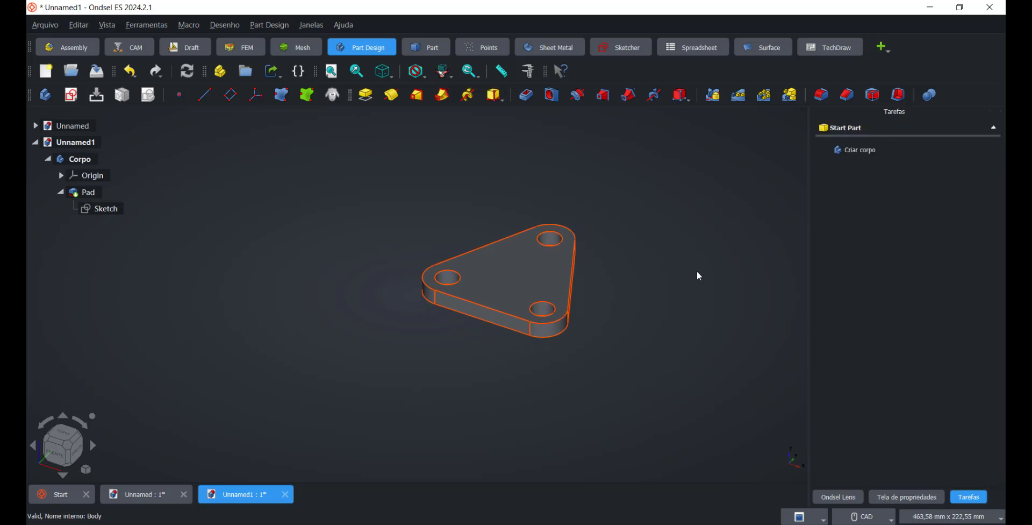
middle_drag(687, 284, 622, 282)
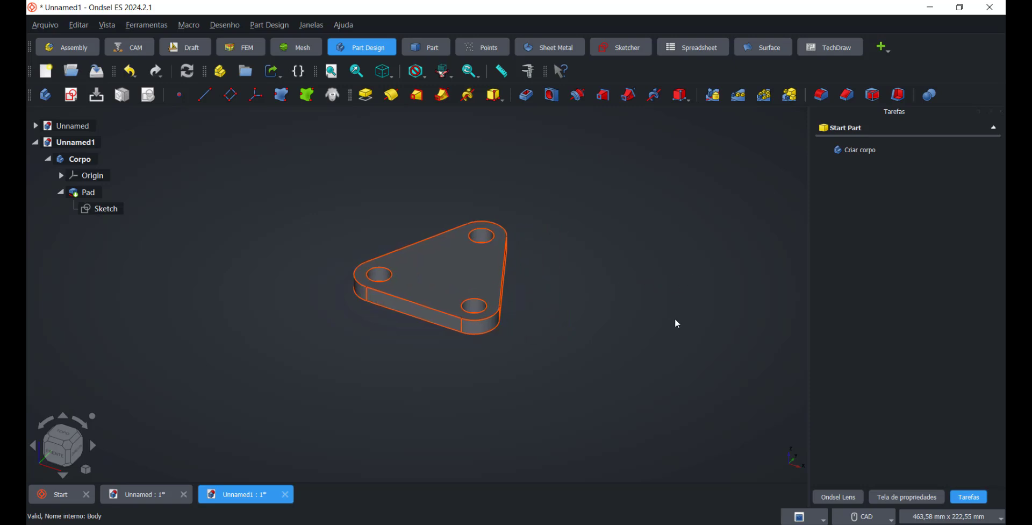
middle_drag(675, 322, 693, 326)
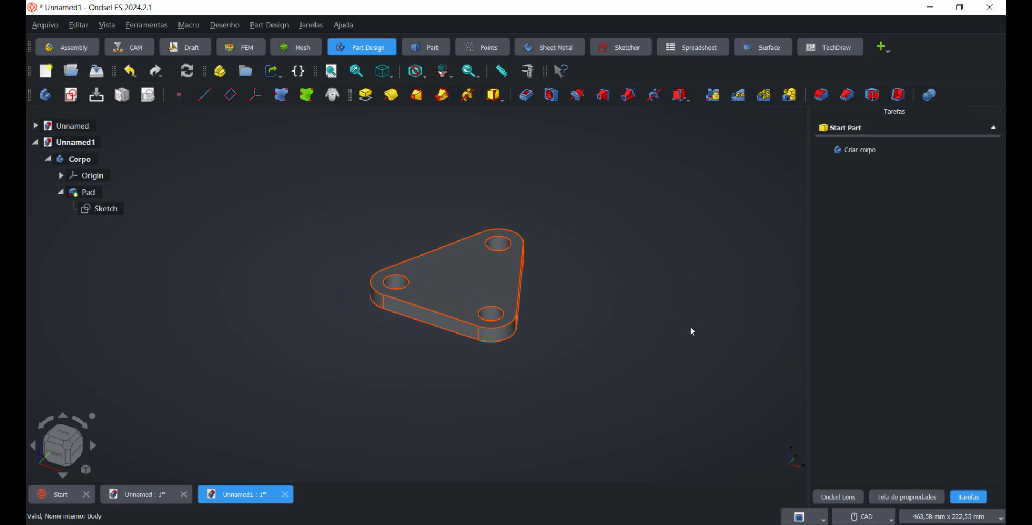